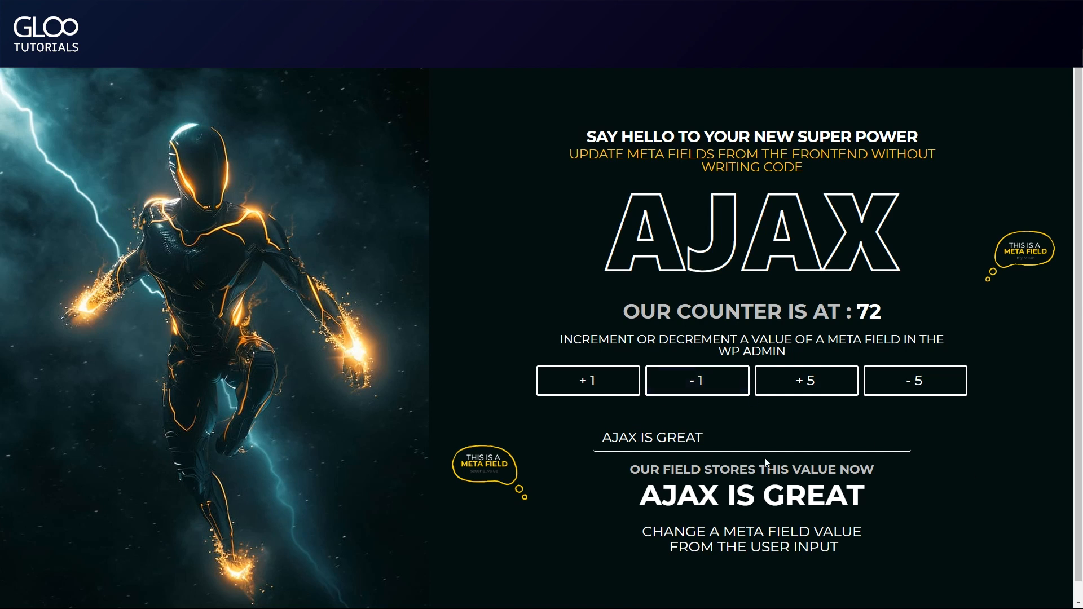
Reload the Ajax Connector module's edit page and check the my-number and my-text meta fields.
key("F5")
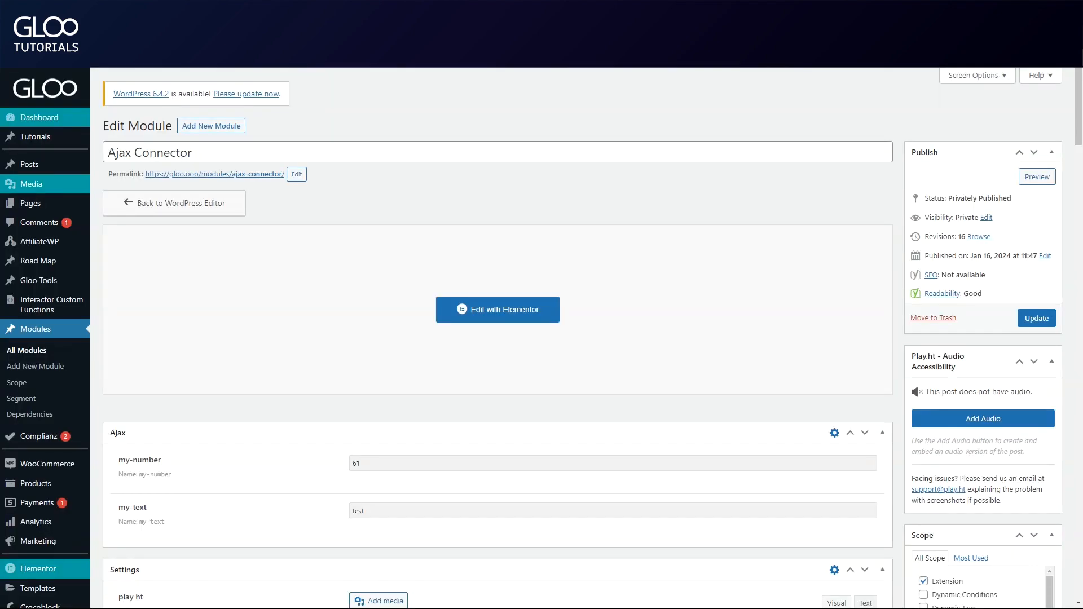
key("F5")
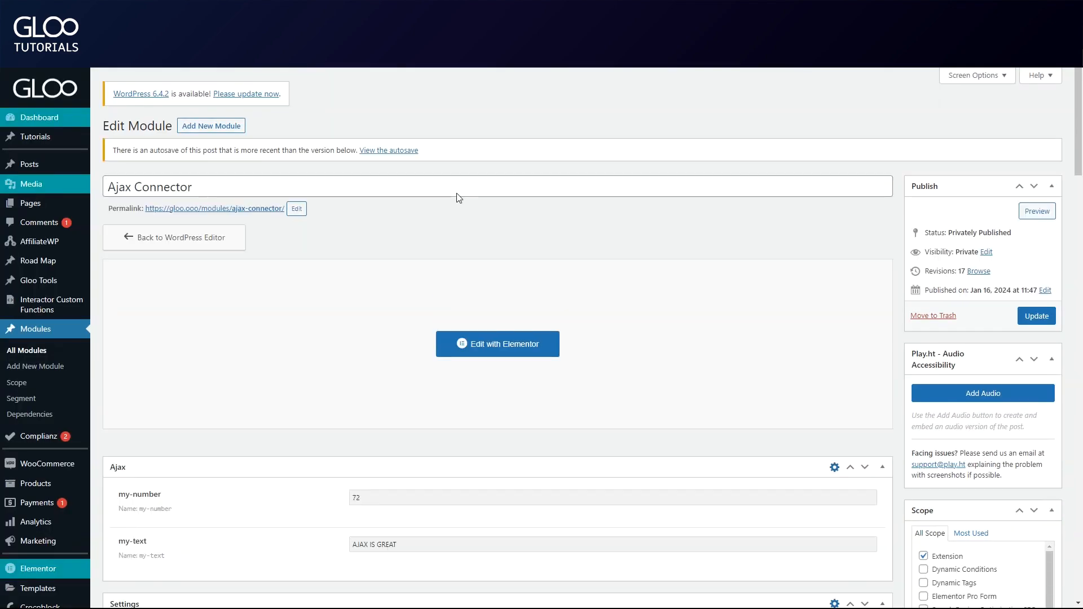
scroll(607, 320, "down", 2)
left_click(358, 333)
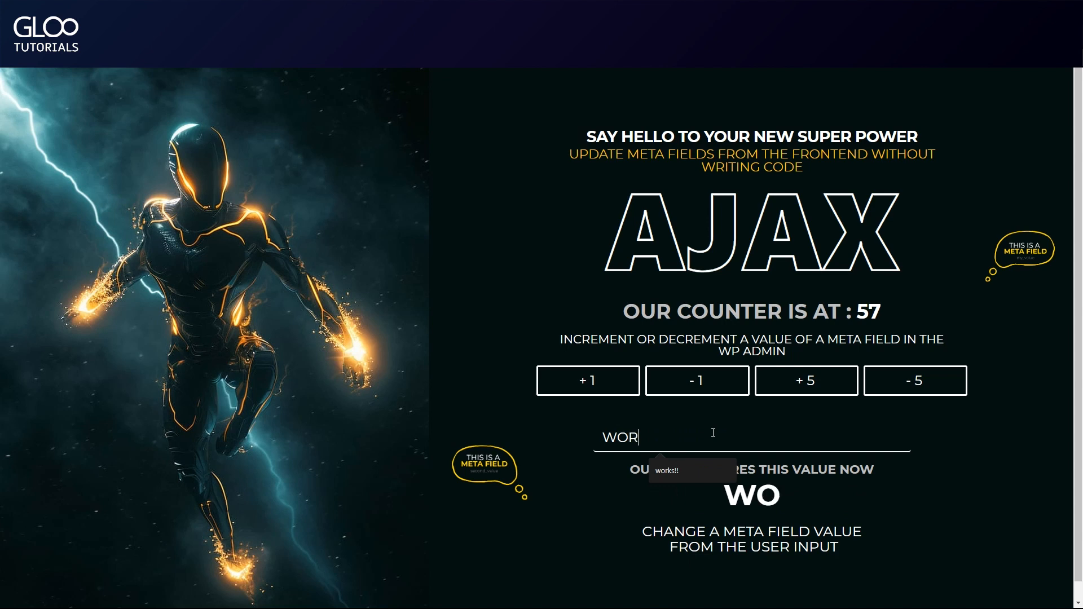
Enter "WORKS" in the frontend text input and check the stored meta fields on the module's edit page.
type("KS")
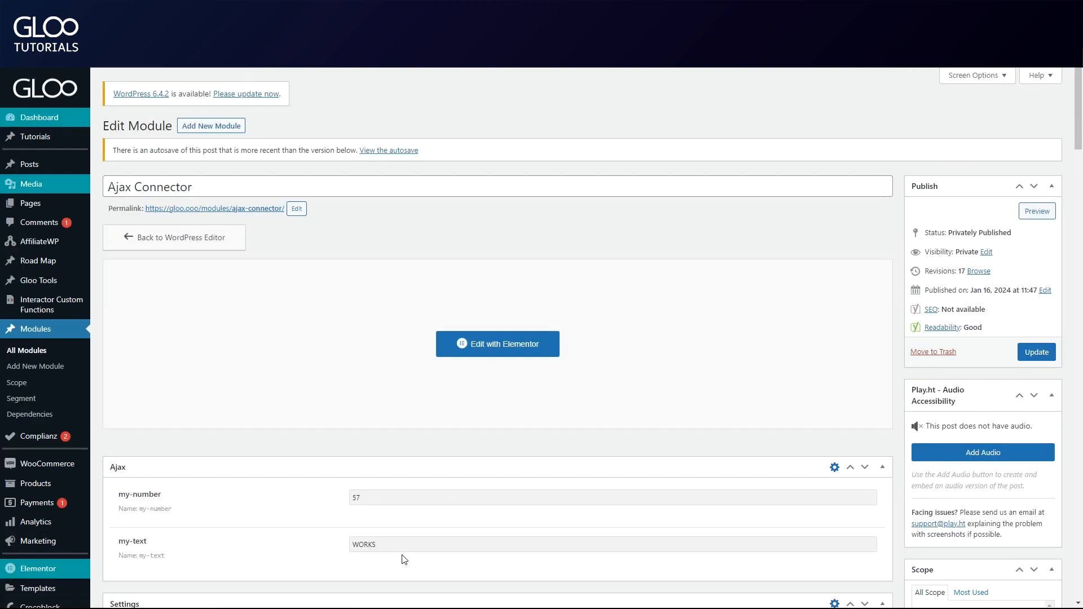
scroll(410, 475, "down", 5)
scroll(280, 242, "up", 2)
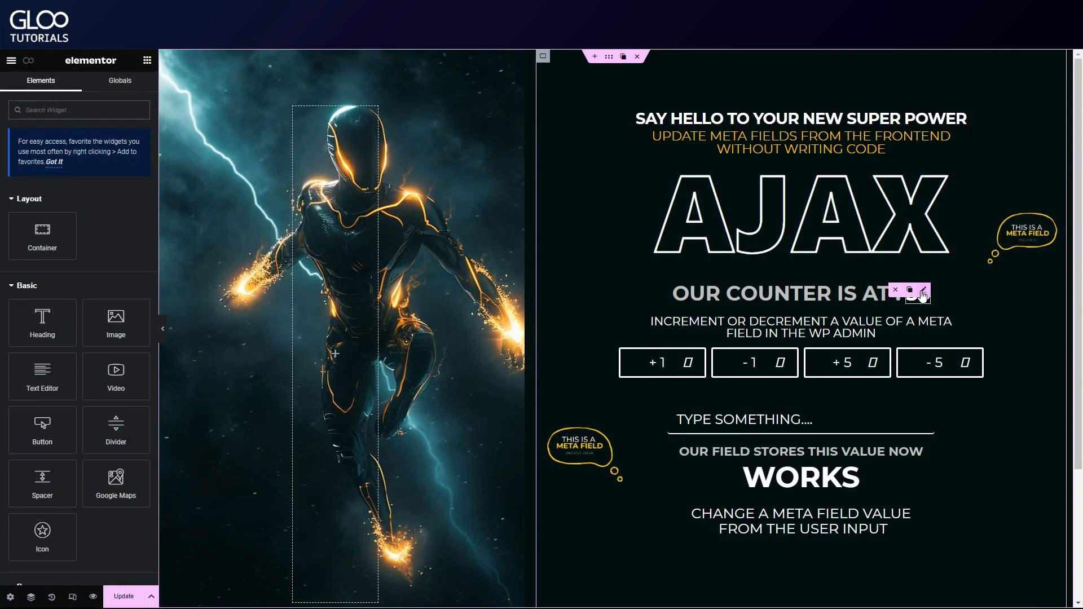
Inspect which custom field supplies the title of the counter number heading and of the stored-text heading.
left_click(924, 291)
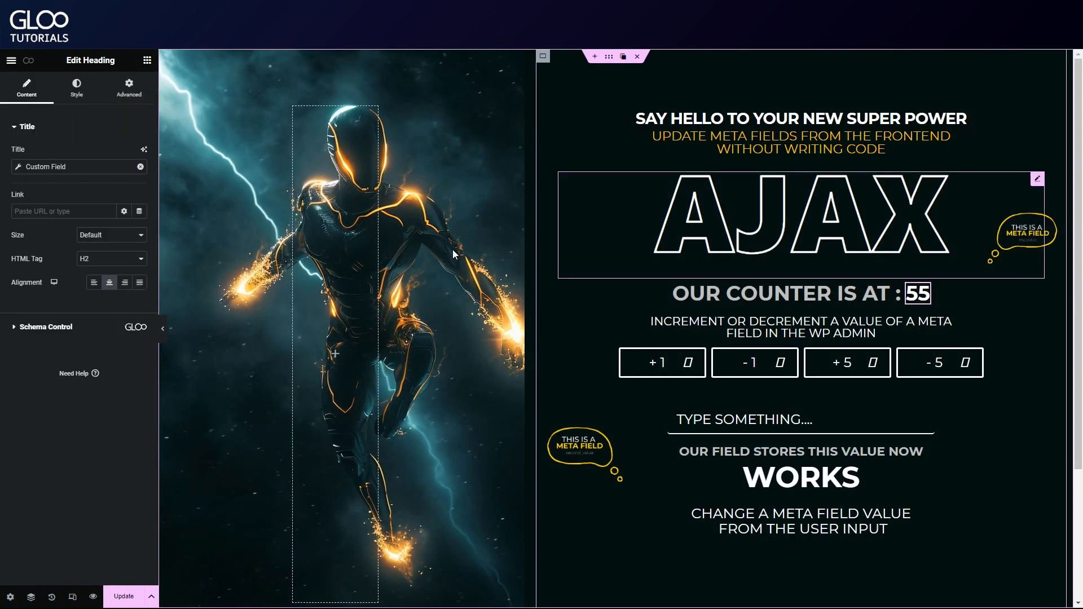
left_click(75, 166)
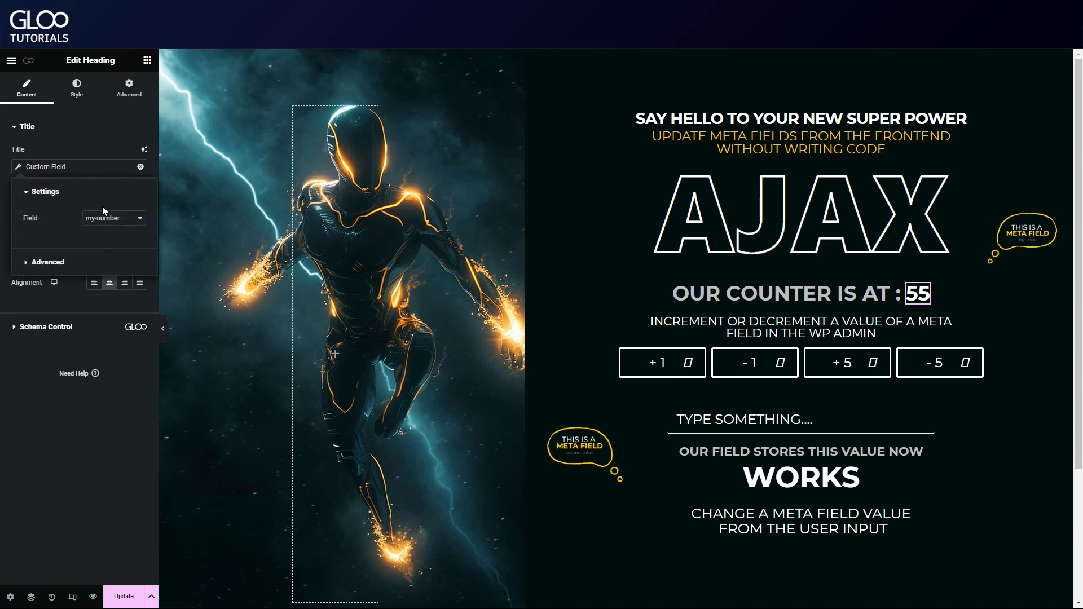
left_click(86, 146)
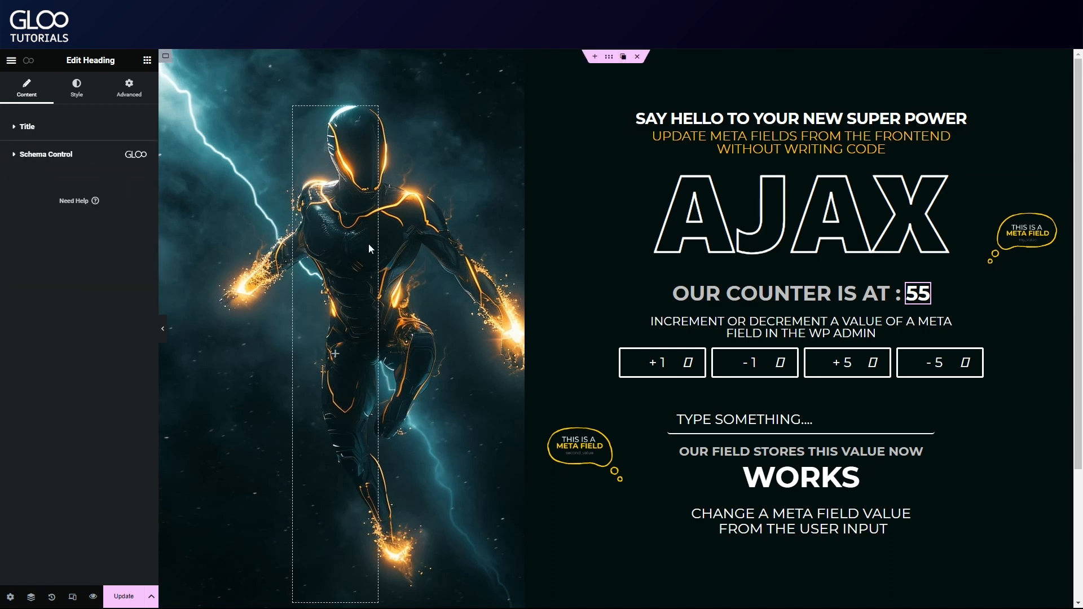
left_click(806, 478)
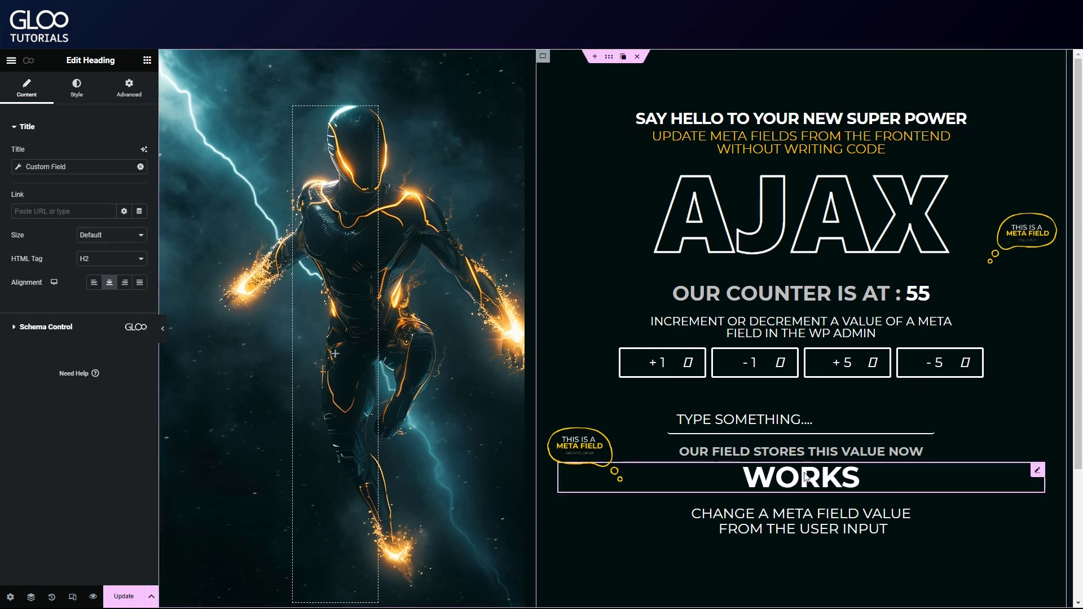
left_click(84, 164)
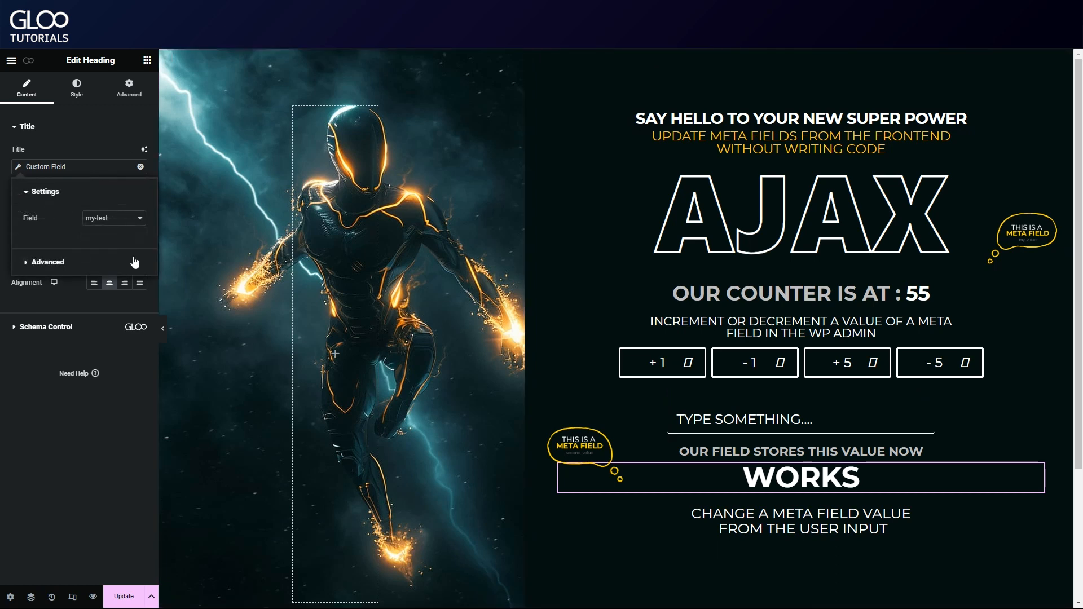
left_click(94, 146)
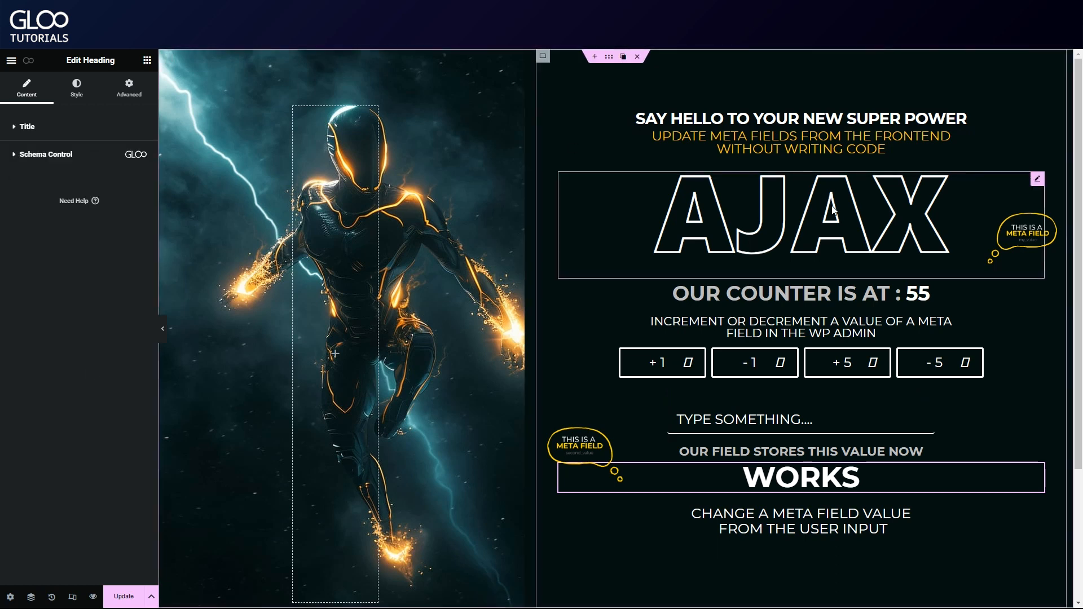
Check the CSS ID assigned to the counter number heading and to the stored-text heading.
left_click(918, 294)
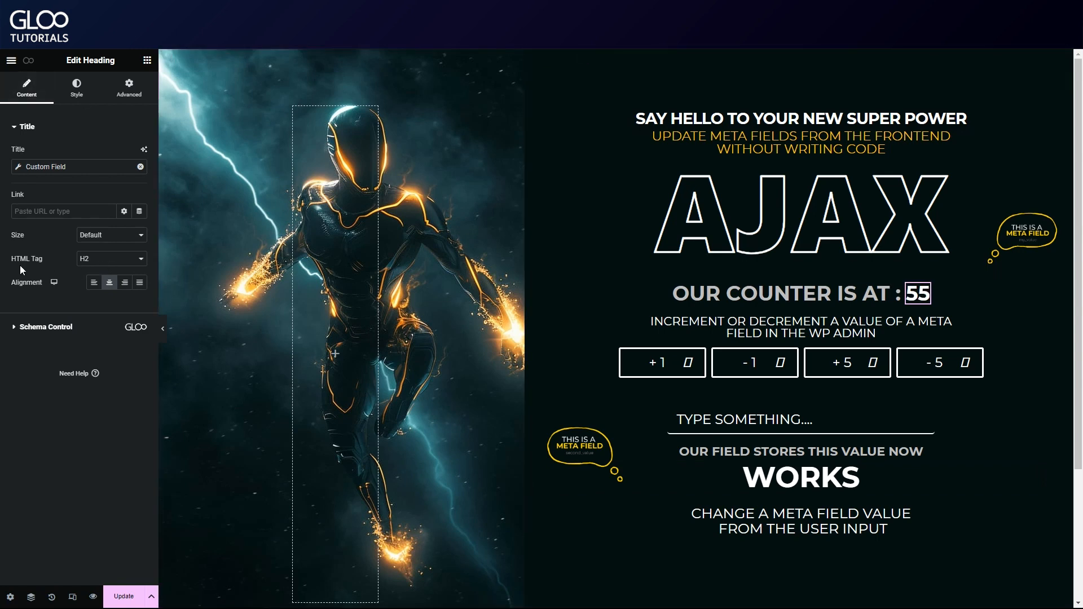
left_click(98, 261)
left_click(97, 261)
left_click(129, 87)
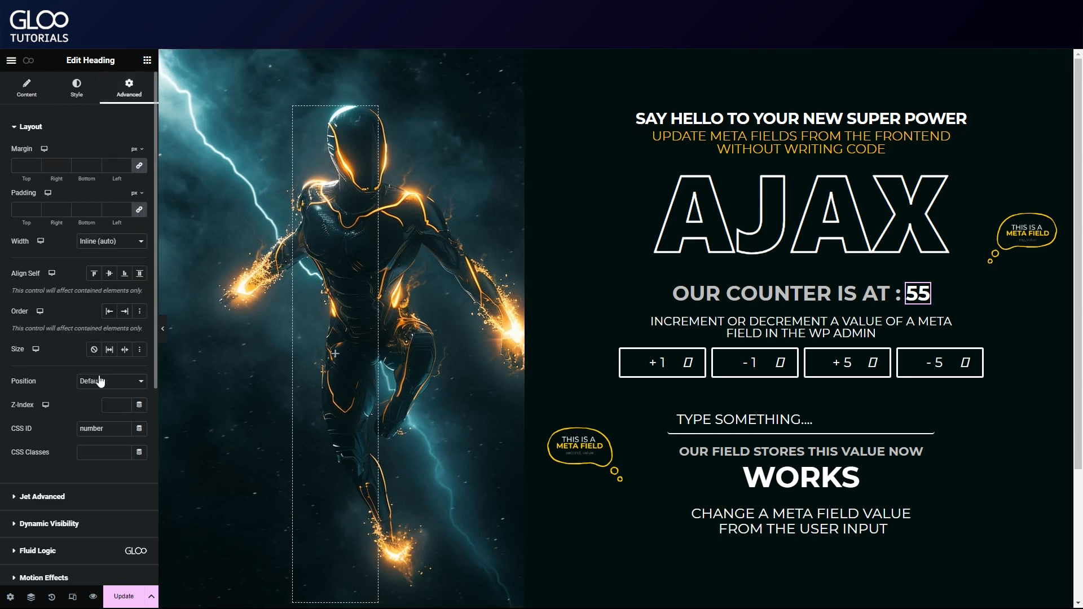
left_click(620, 476)
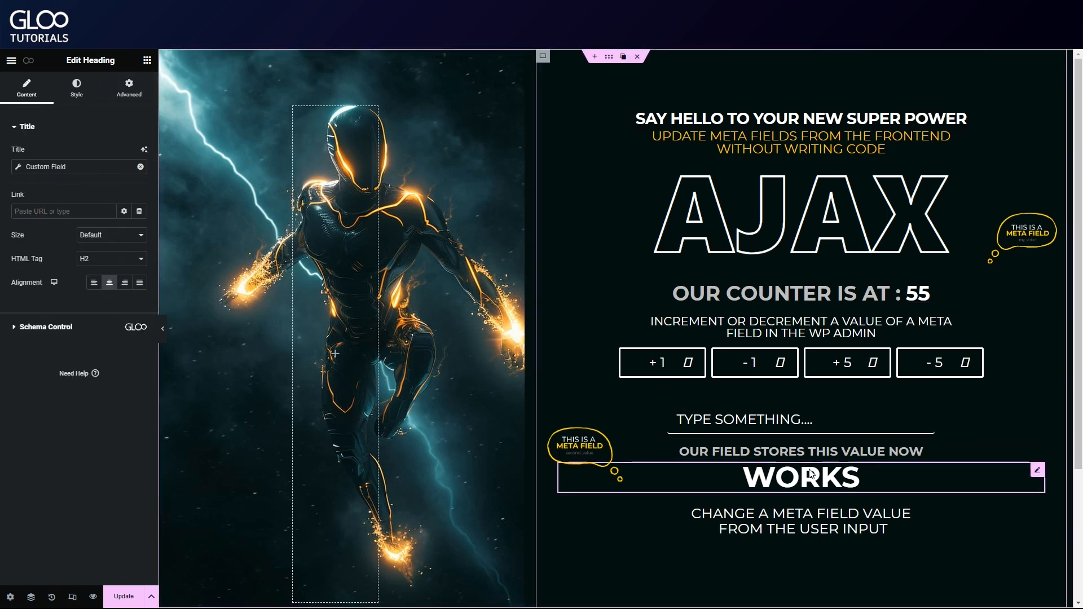
left_click(116, 100)
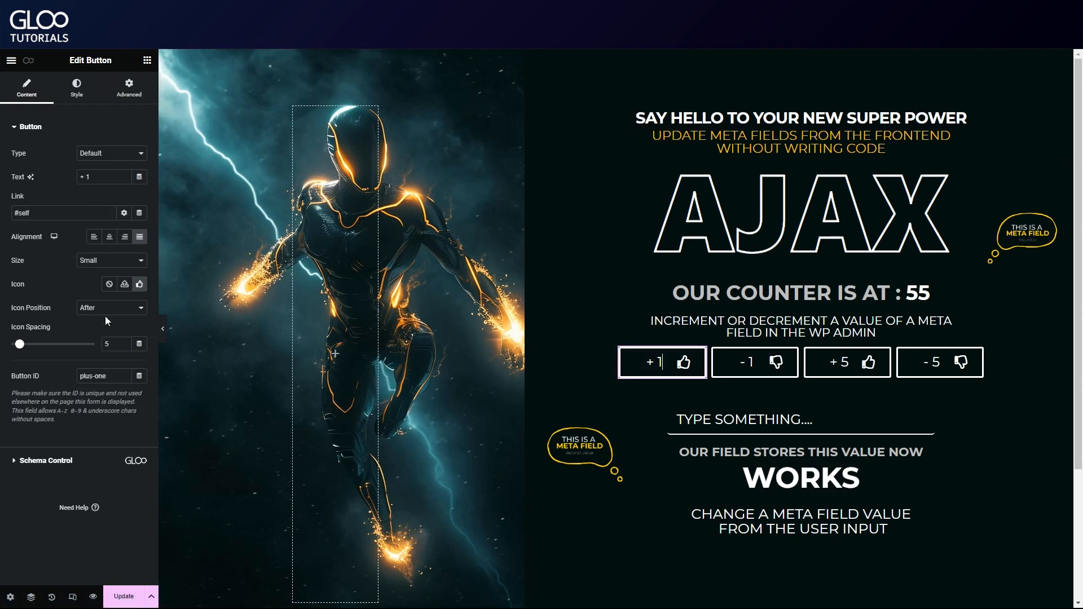
Examine the button ID and the link value of the +1 button.
left_click_drag(107, 376, 80, 377)
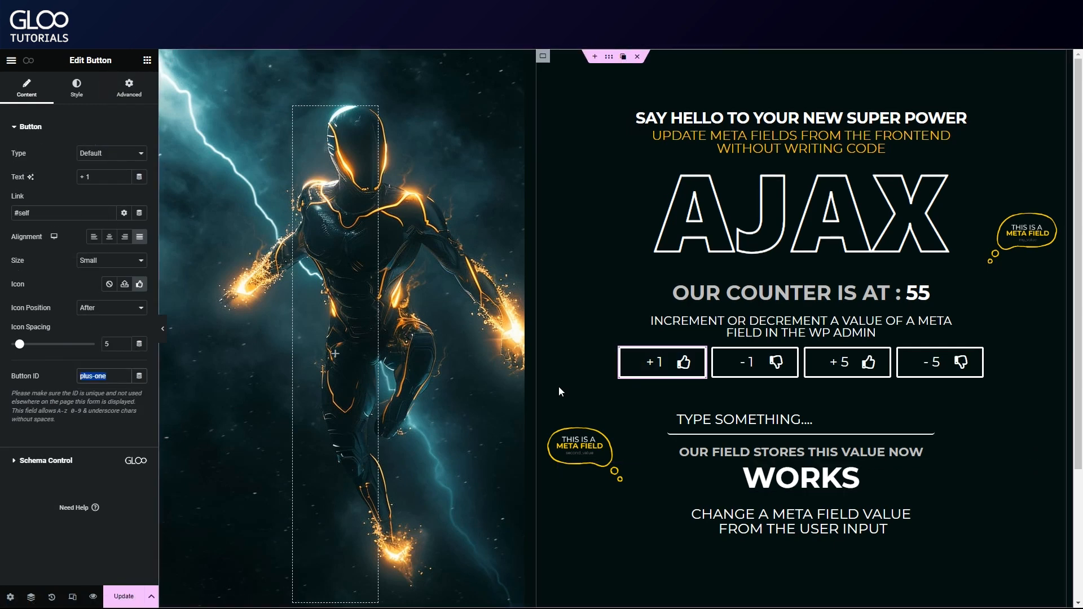
double_click(50, 213)
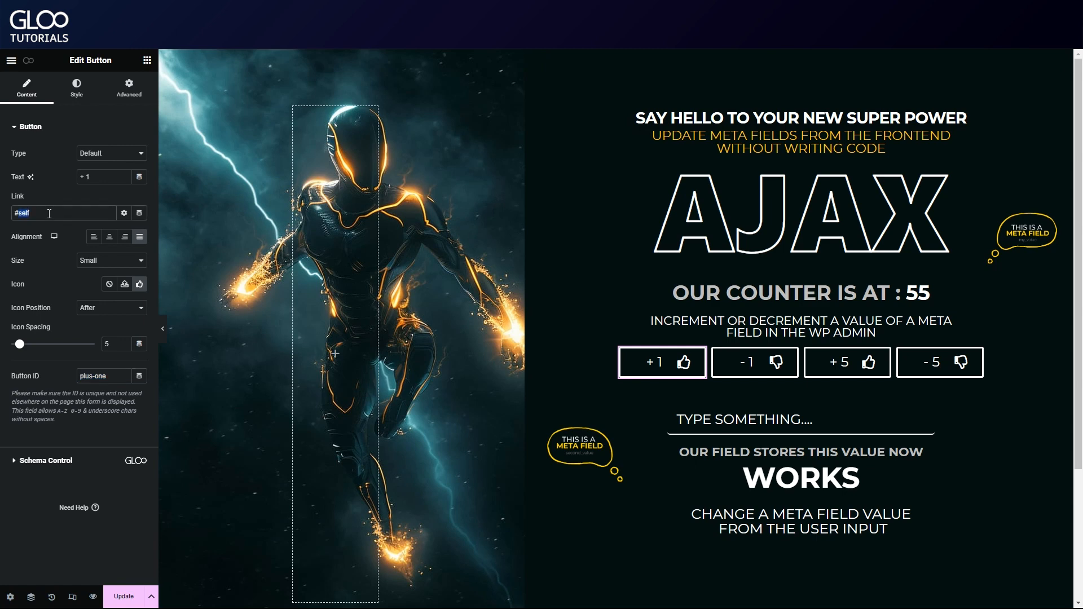
mouse_move(610, 62)
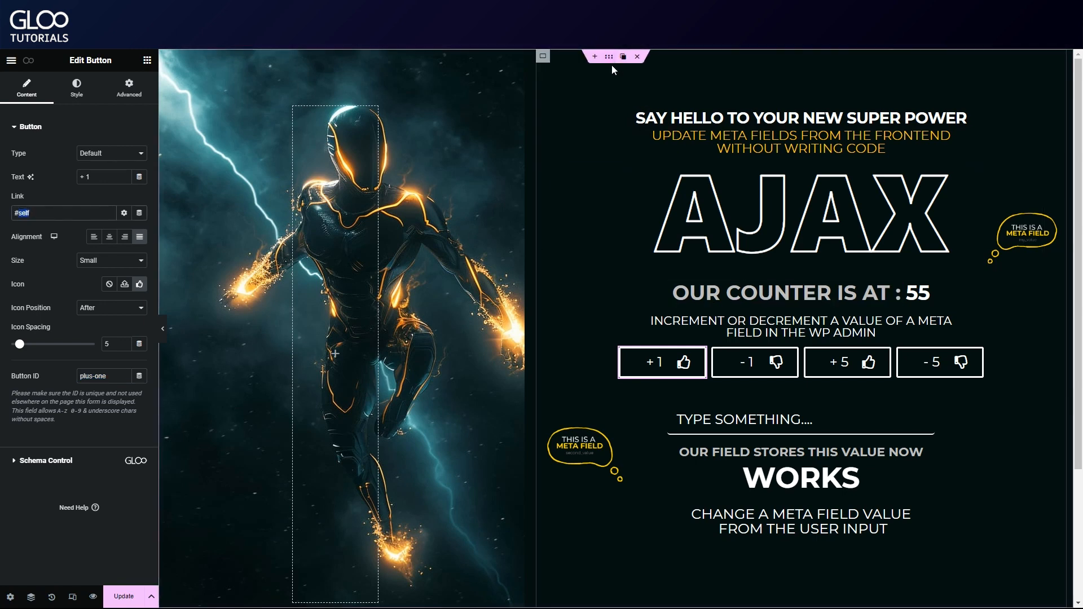
left_click(27, 214)
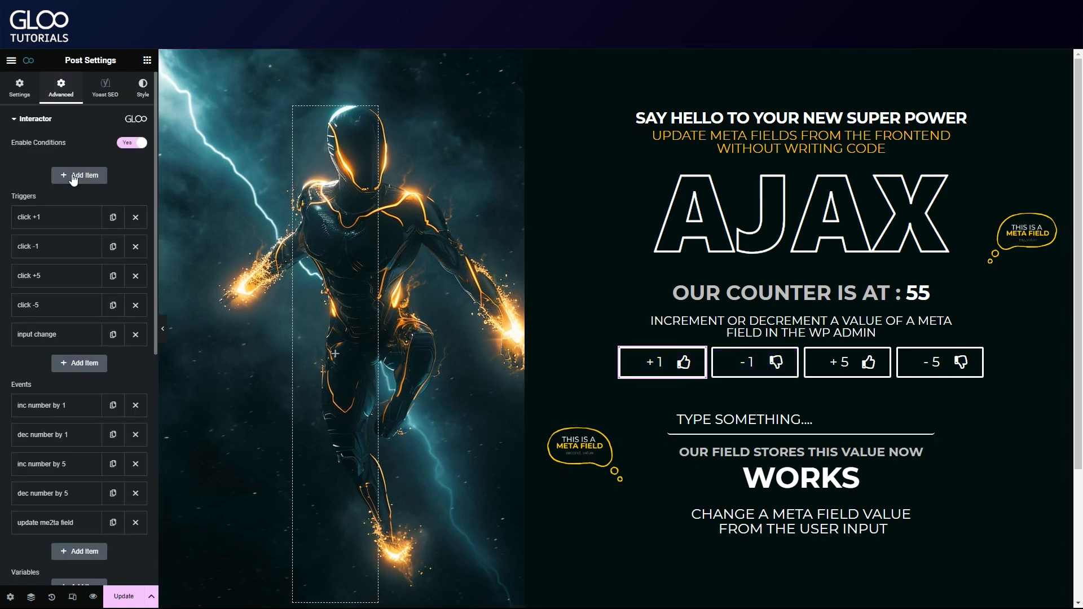
Review the firing event, target and event to fire of the click +1, click -1, click +5 and click -5 Interactor triggers.
left_click(64, 224)
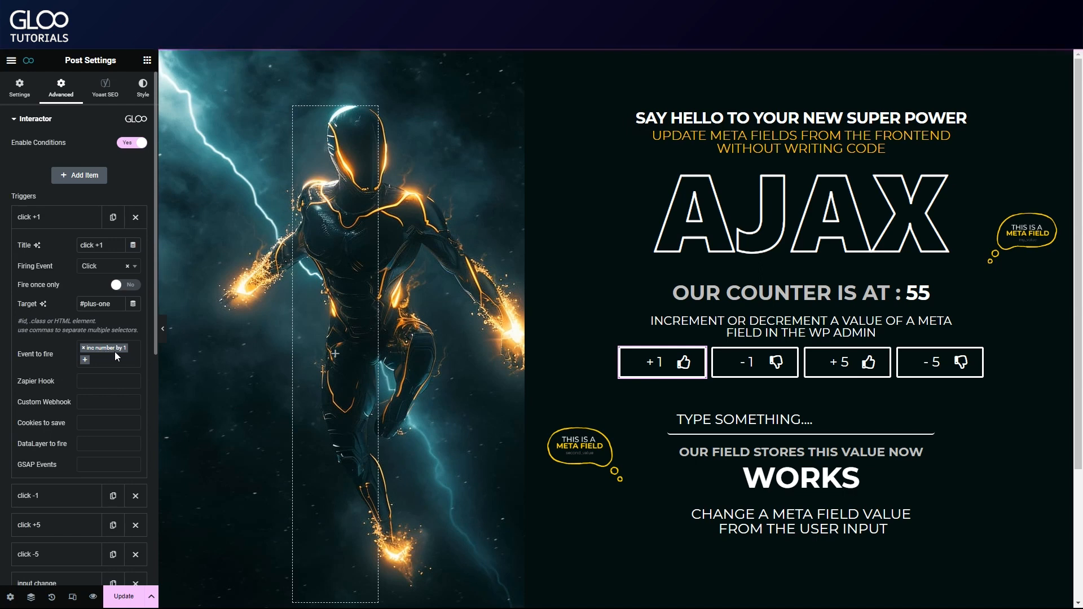
left_click(74, 218)
left_click(59, 248)
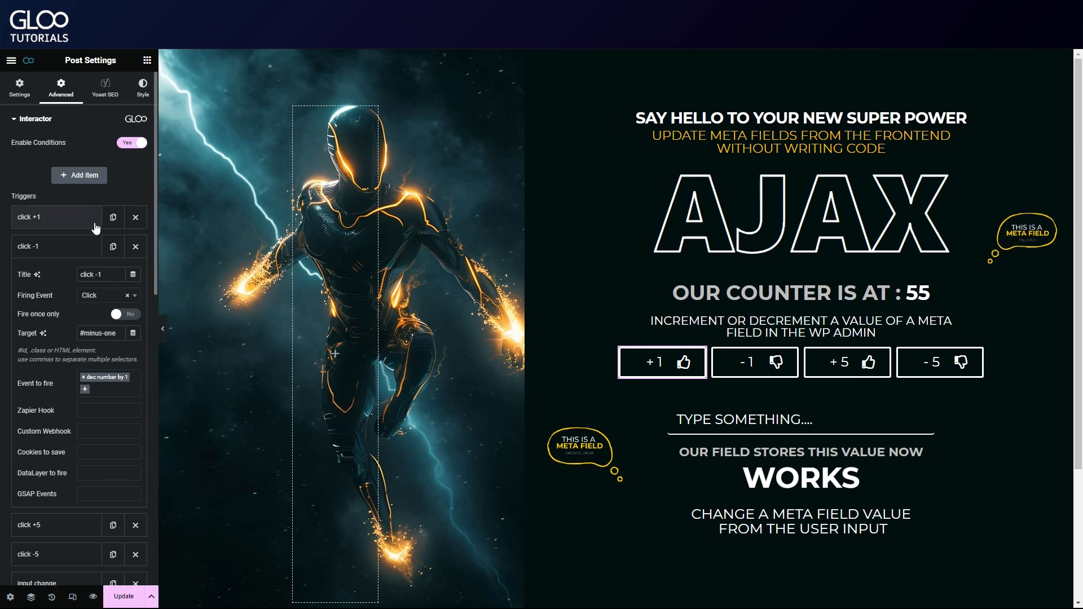
left_click(71, 247)
left_click(62, 276)
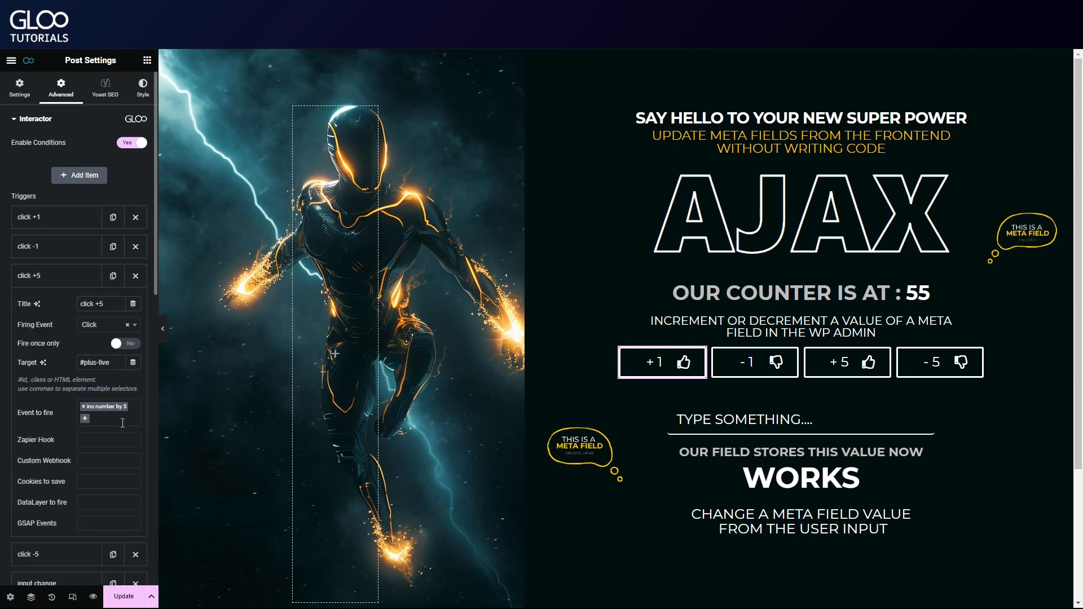
left_click(76, 276)
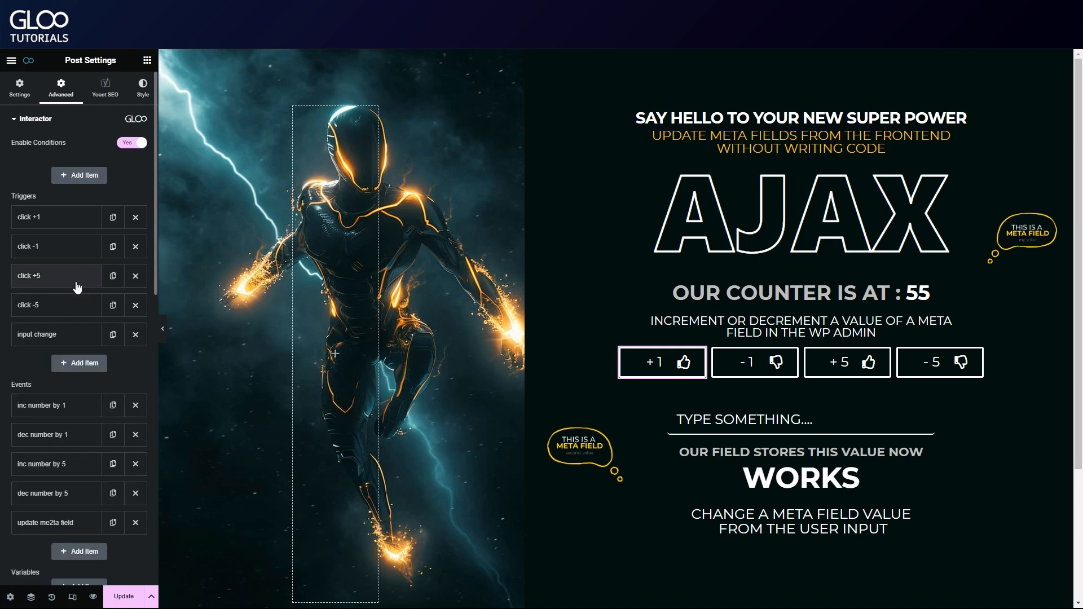
left_click(74, 308)
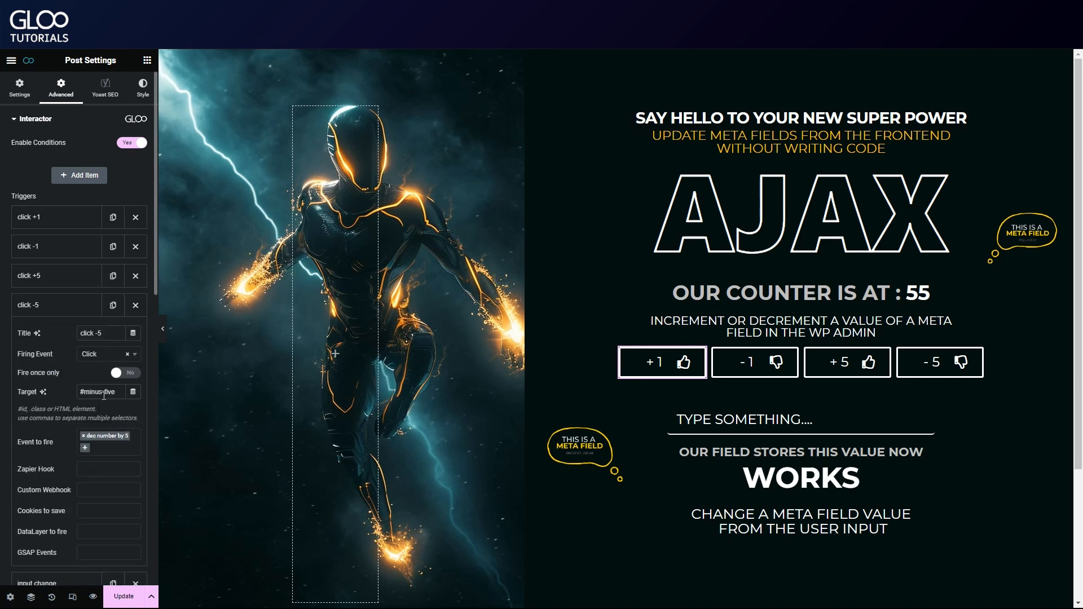
left_click(74, 310)
Review the "input change" trigger's settings, reading its full target selector, and collapse it again.
left_click(72, 332)
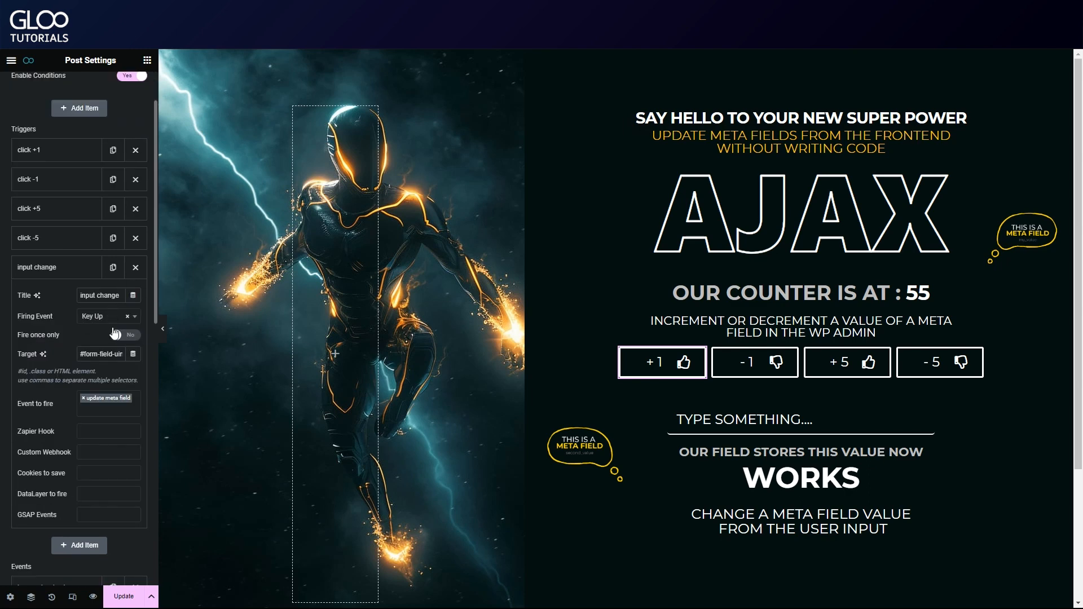
triple_click(91, 356)
left_click(89, 354)
left_click_drag(80, 354, 116, 354)
double_click(117, 354)
left_click(99, 354)
triple_click(105, 354)
left_click(97, 354)
left_click_drag(103, 354, 73, 353)
left_click(88, 353)
left_click_drag(84, 353, 106, 348)
triple_click(107, 356)
double_click(107, 357)
triple_click(107, 357)
left_click(102, 354)
left_click(37, 267)
Expand the "inc number by 1" event and choose Ajax as its event type and Increment as its operation.
left_click(43, 338)
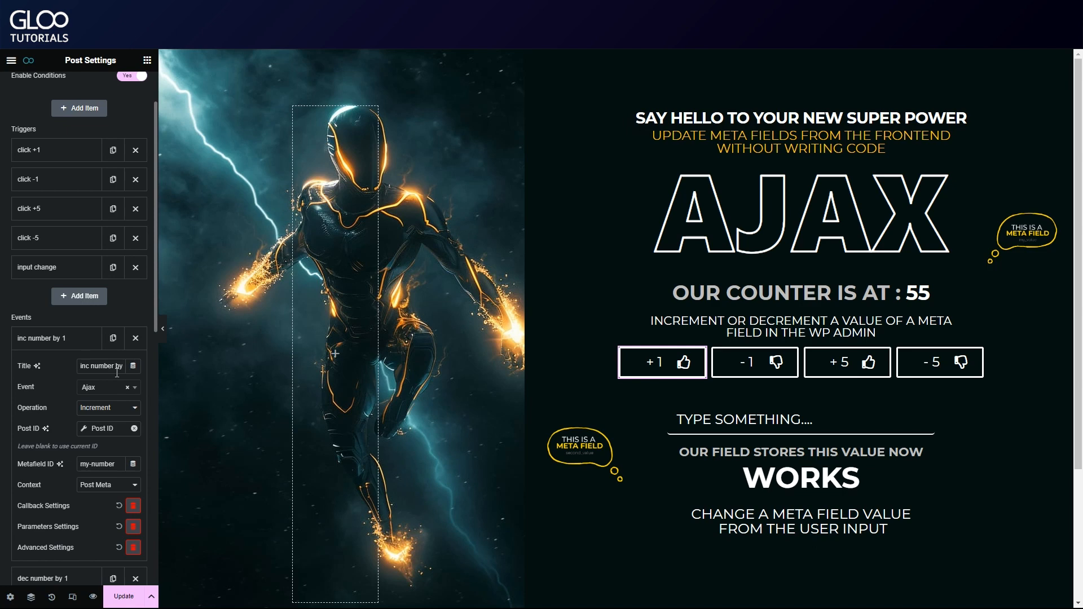
scroll(117, 374, "down", 2)
left_click(95, 314)
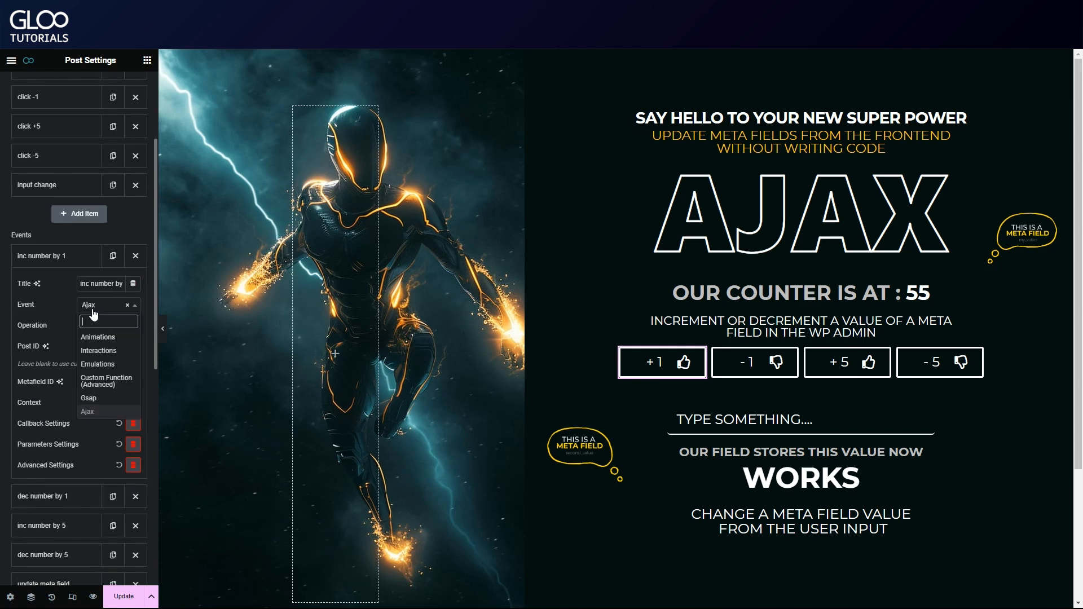
left_click(92, 412)
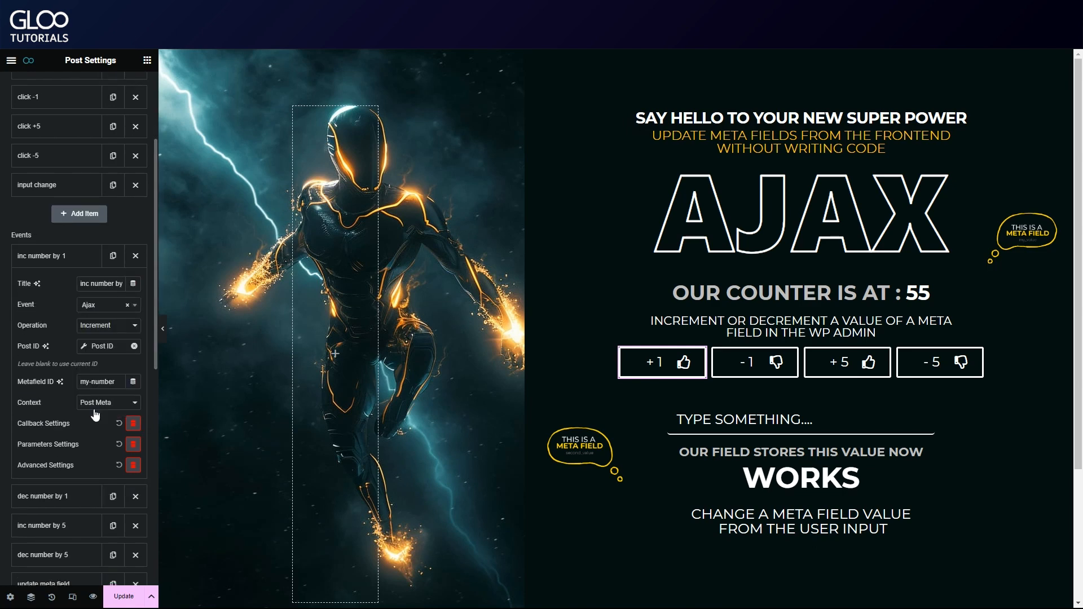
left_click(97, 327)
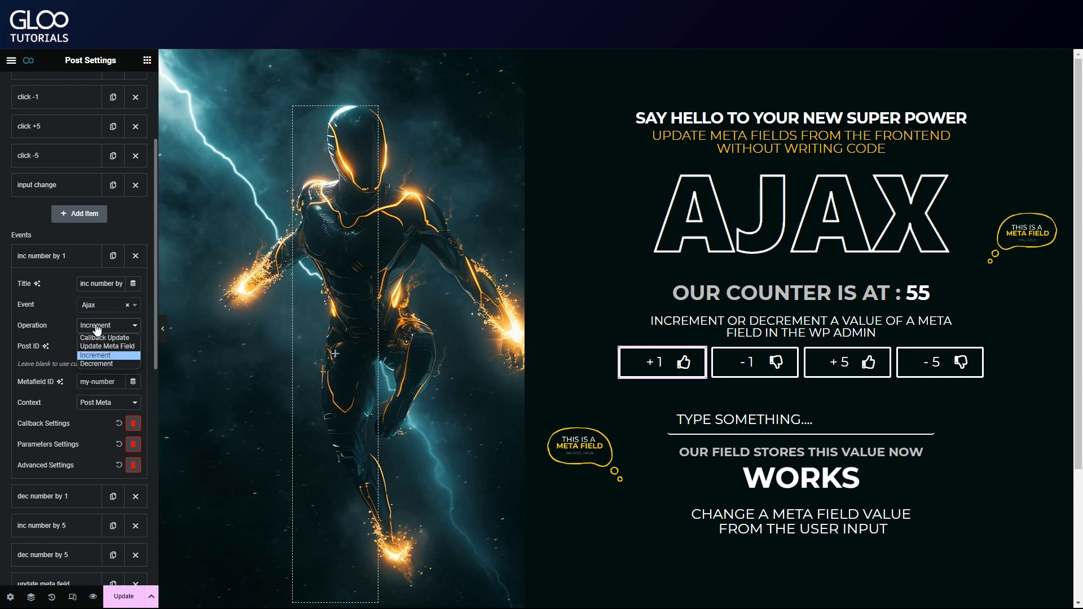
left_click(115, 353)
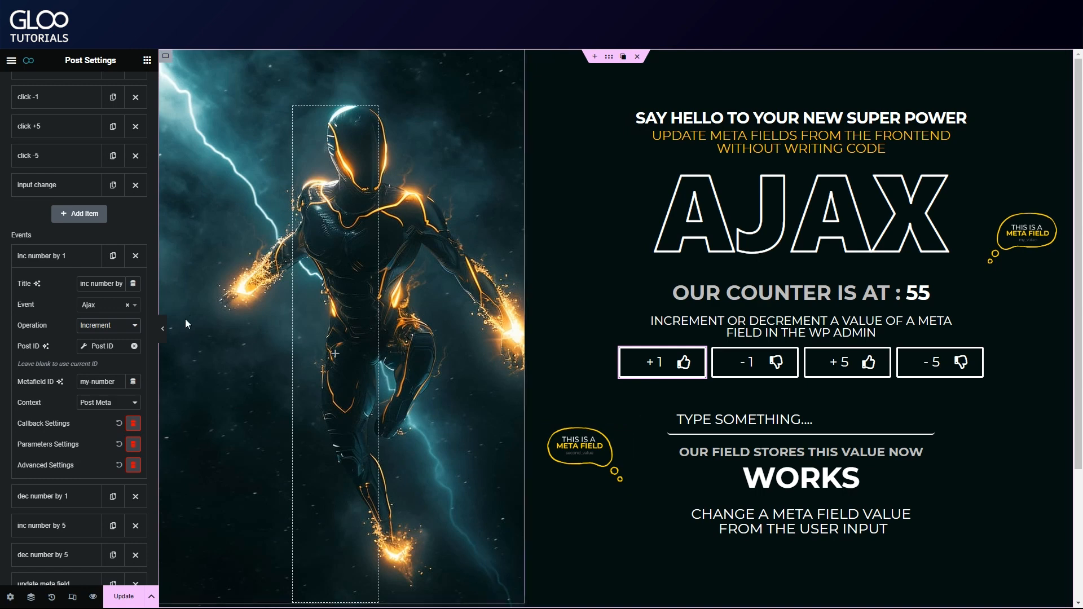
Clear the event's Post ID value and assign the dynamic Post ID tag to it.
left_click(134, 346)
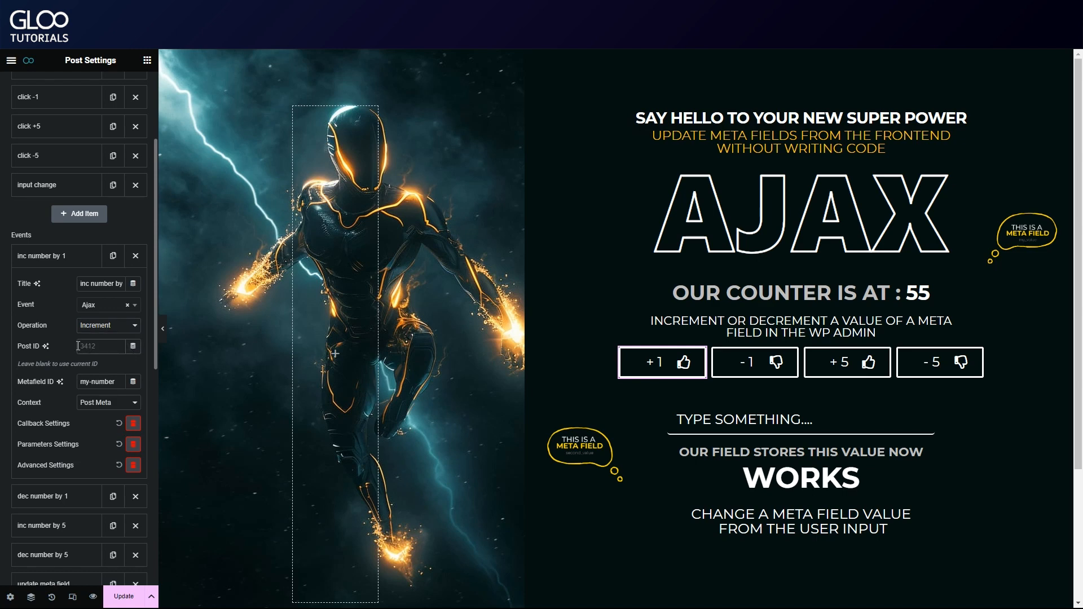
left_click(134, 347)
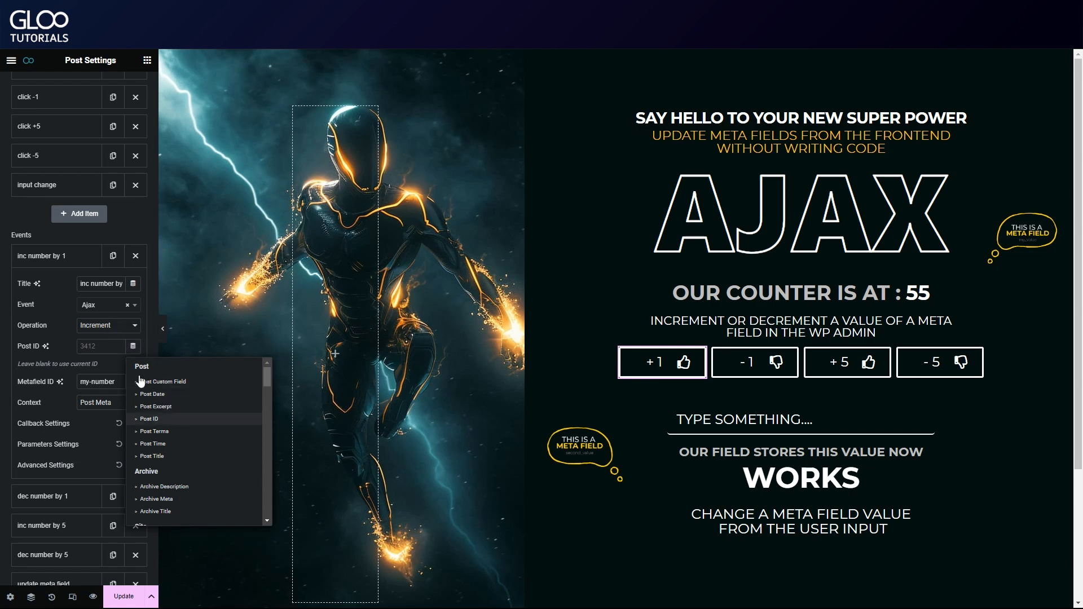
left_click(149, 419)
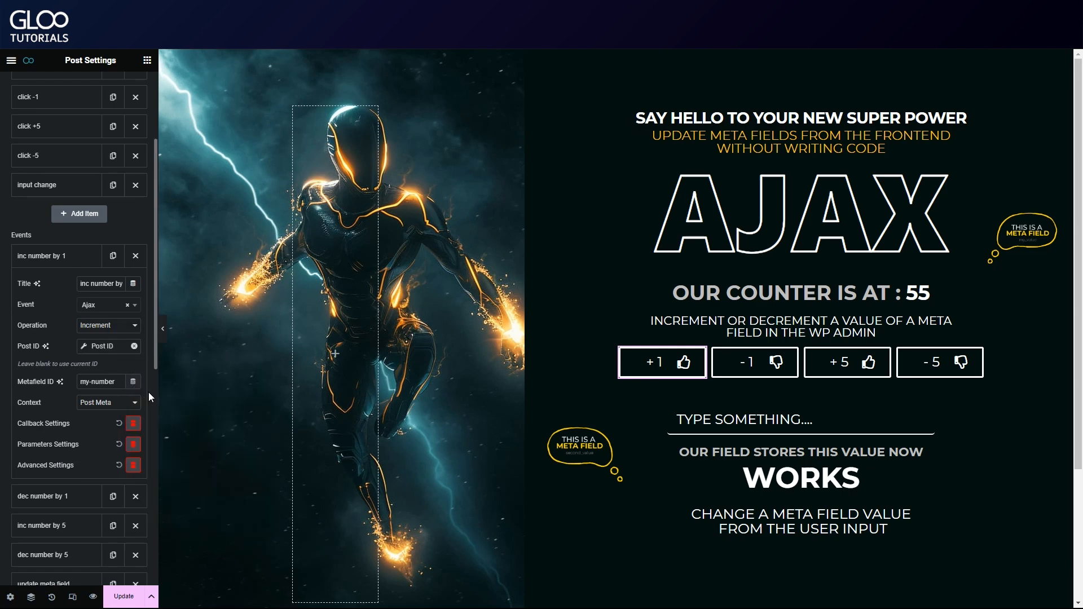
Check the event's Metafield ID and set its context to Post Meta.
triple_click(116, 383)
left_click(121, 383)
left_click(112, 404)
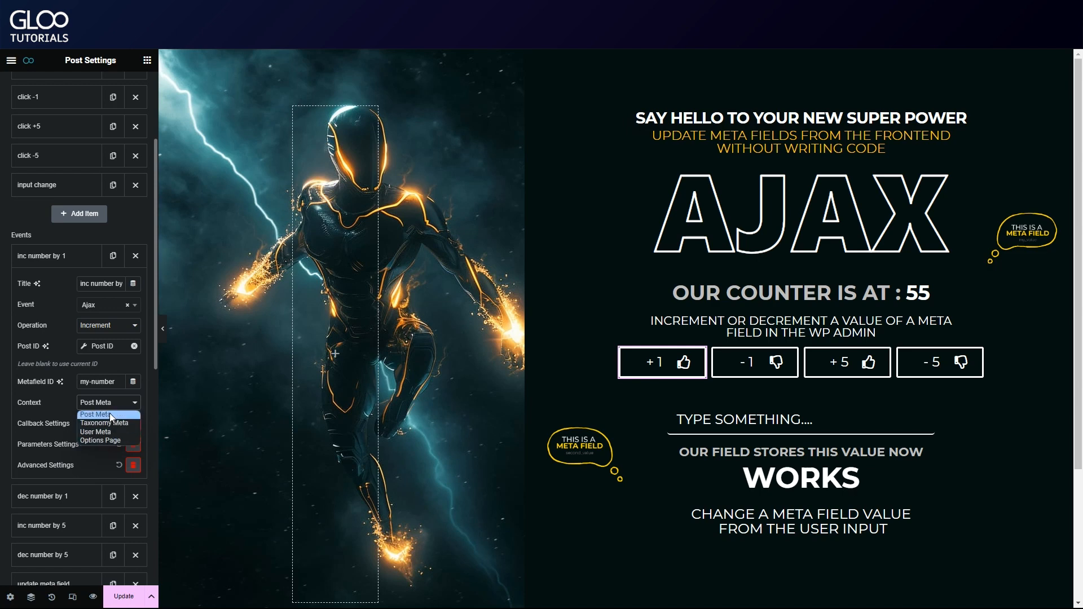
left_click(109, 413)
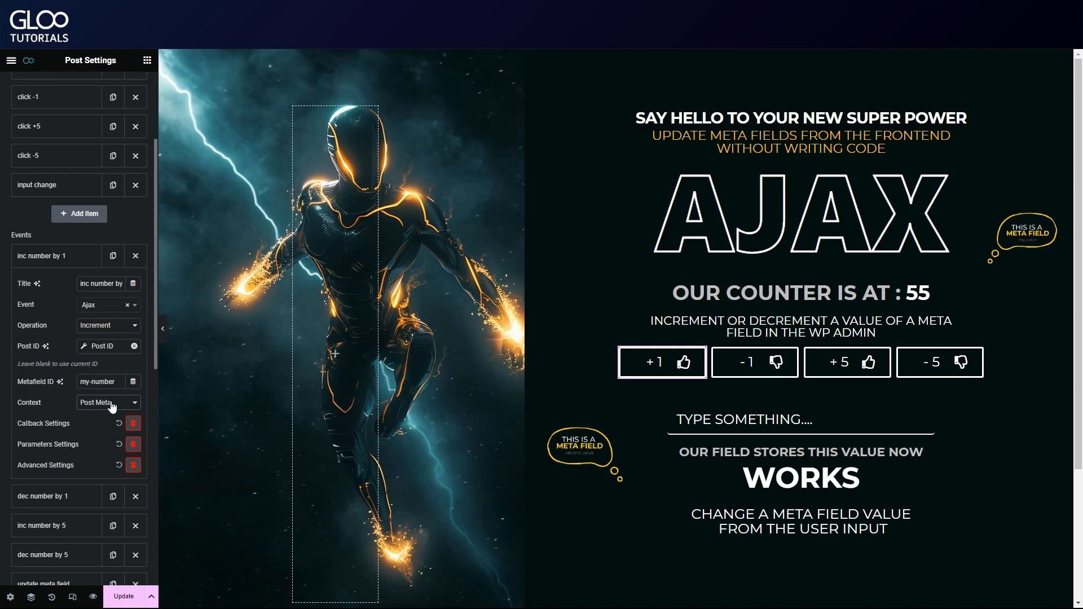
Open the "inc number by 1" event's callback settings and choose Html as the callback method.
scroll(90, 395, "down", 3)
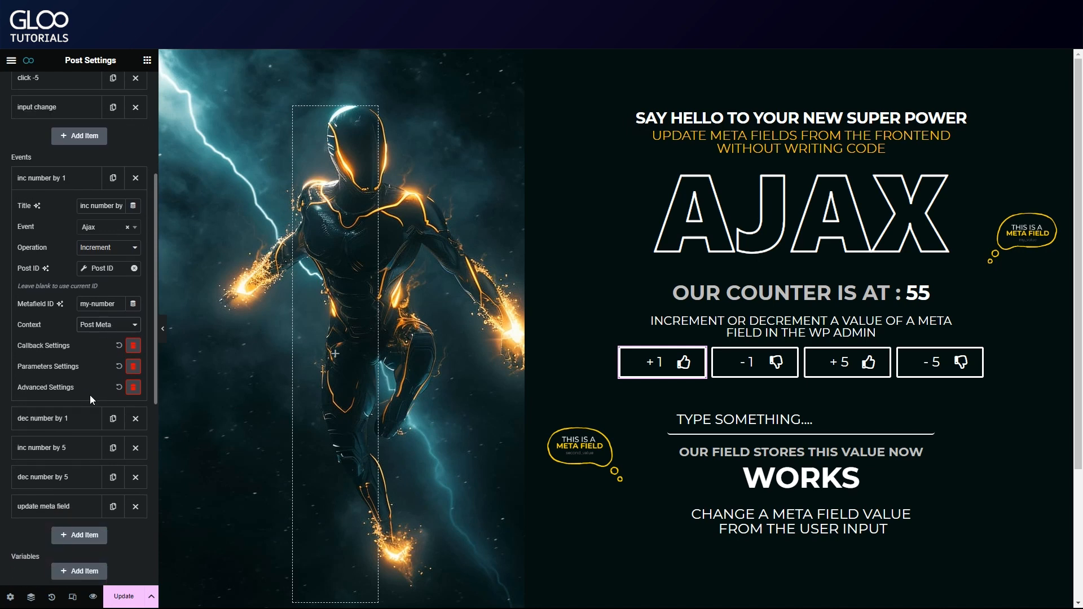
left_click(133, 346)
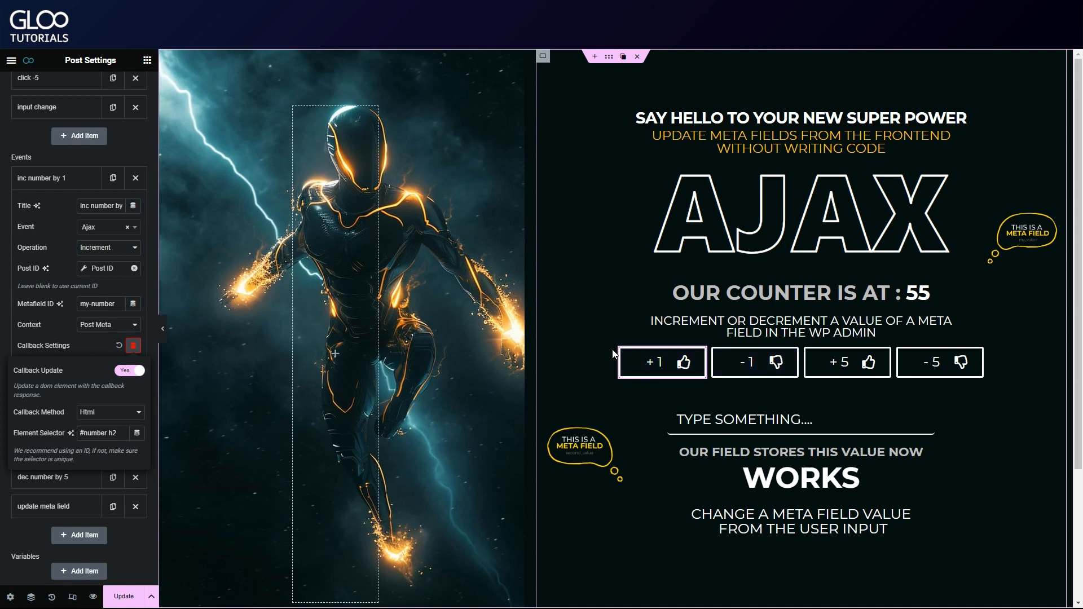
left_click(83, 417)
left_click(88, 434)
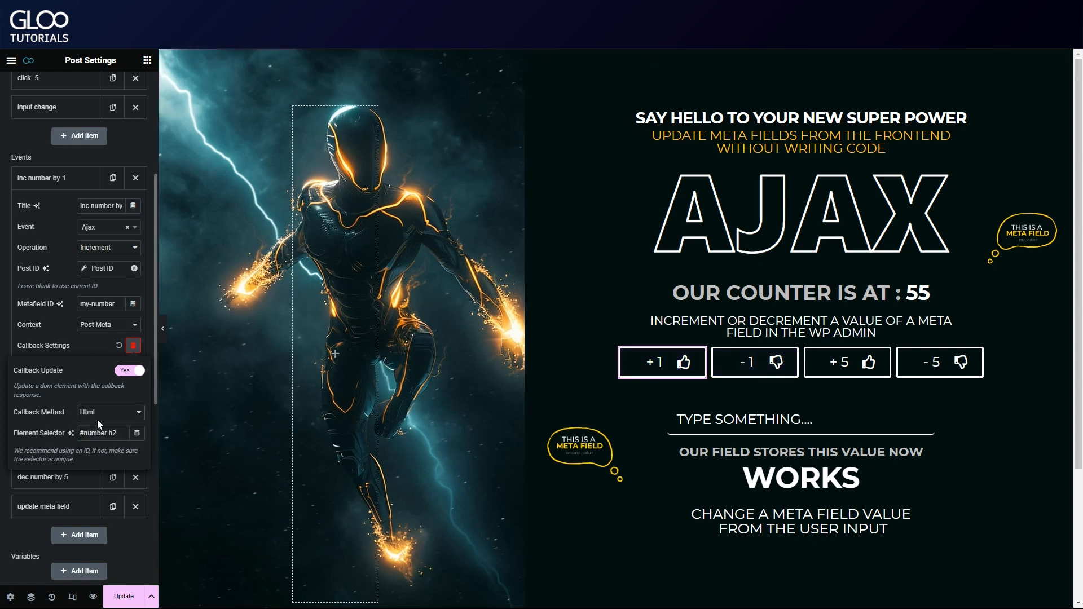
Check the element selector in the "inc number by 1" event's callback settings.
triple_click(100, 433)
left_click(101, 434)
type("2")
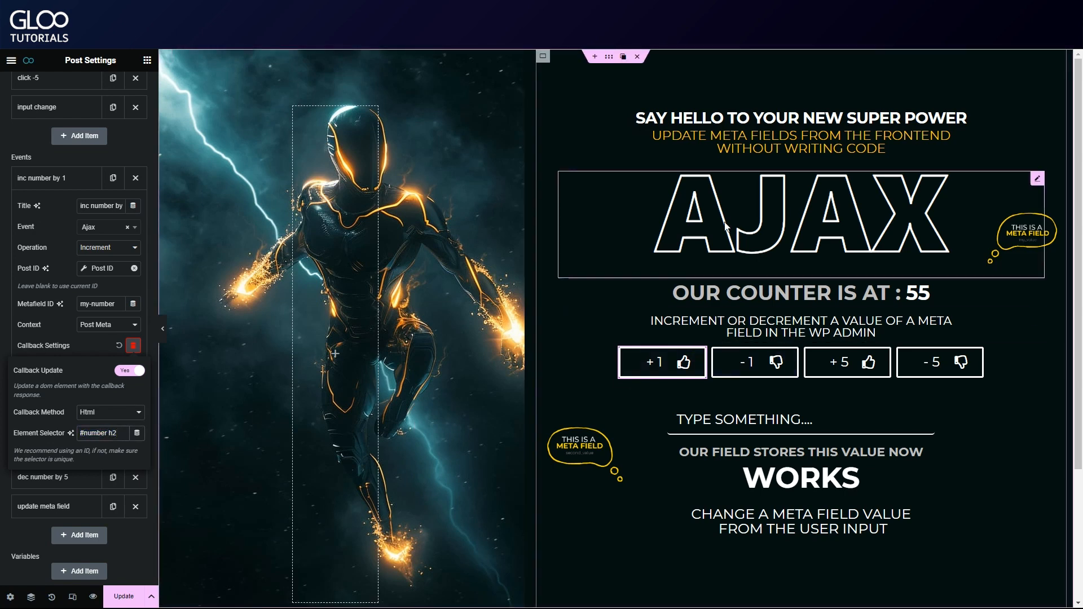
double_click(113, 433)
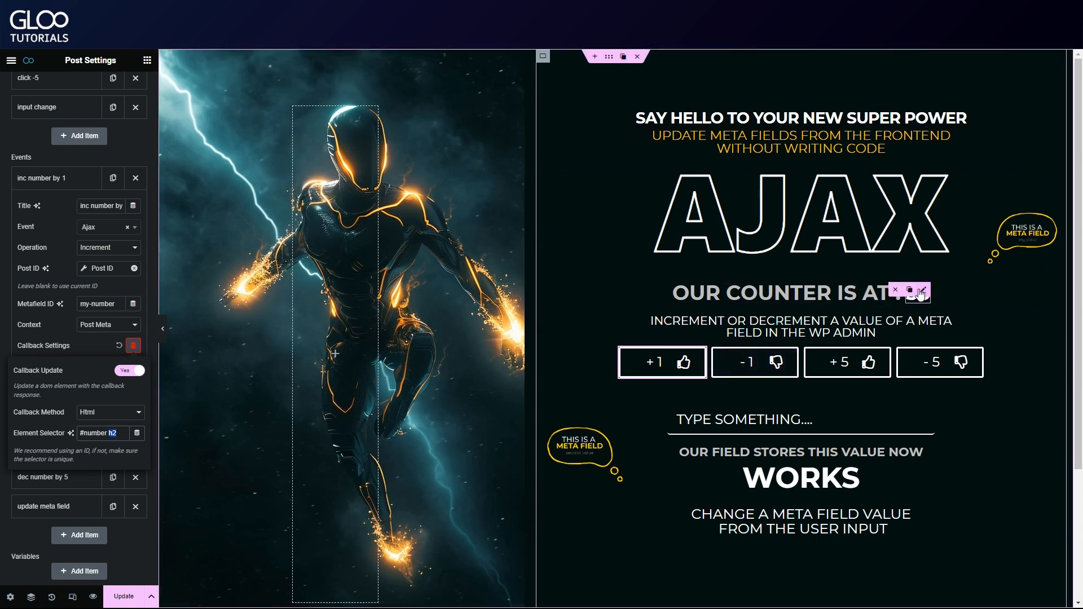
left_click(125, 432)
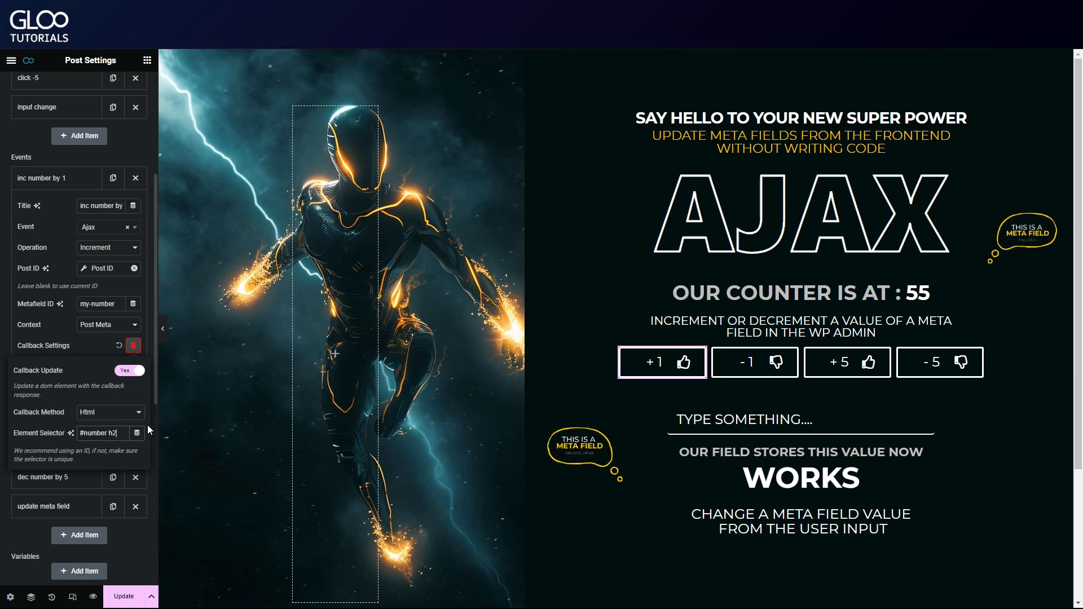
Review the parameters and advanced settings of the "inc number by 1" event and collapse the event.
left_click(134, 367)
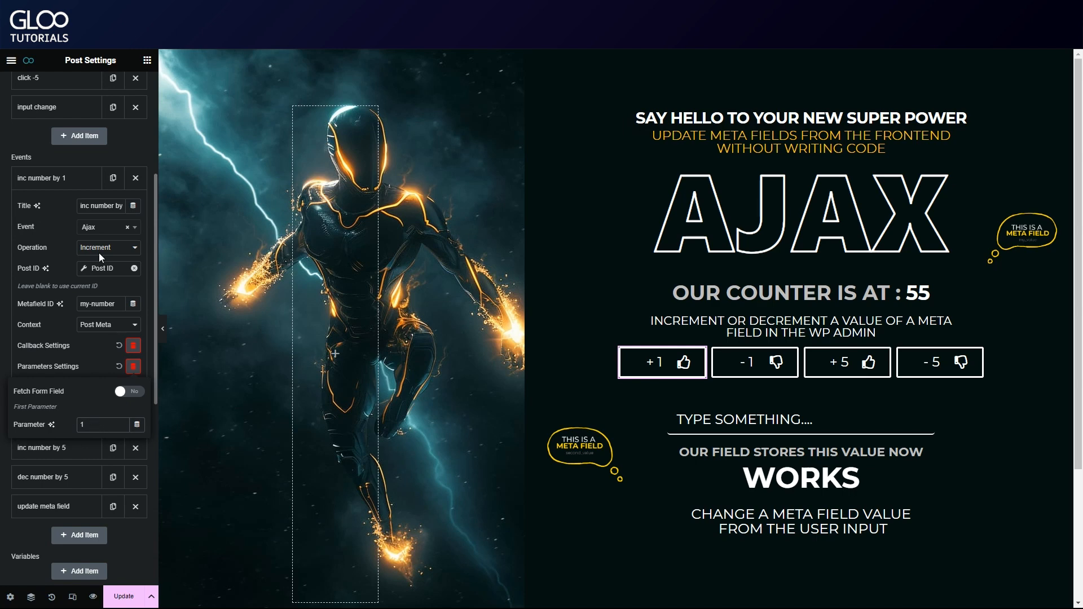
left_click(96, 365)
left_click(133, 387)
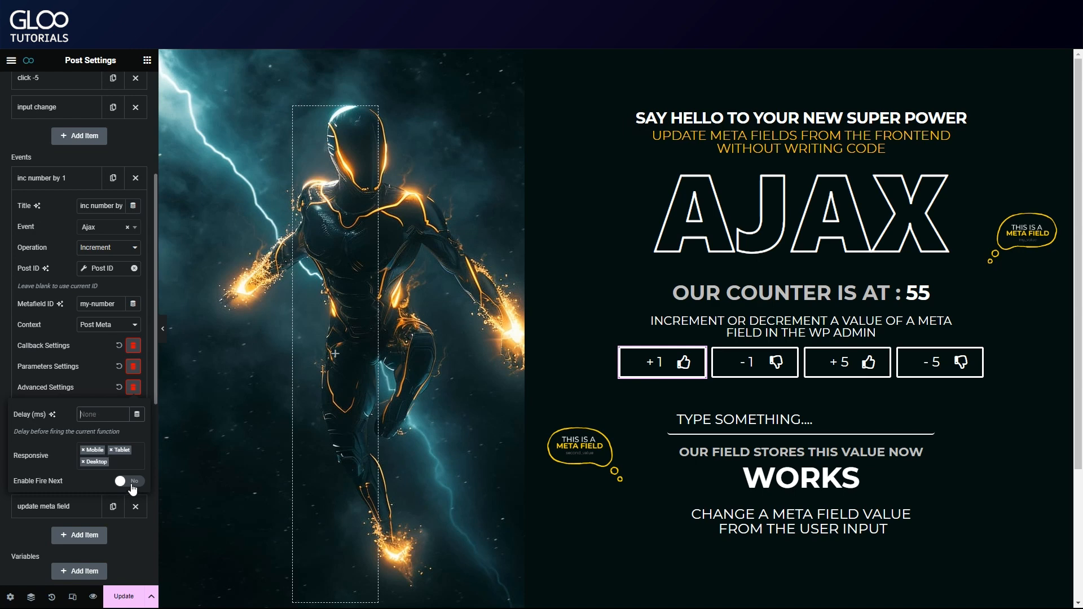
left_click(101, 370)
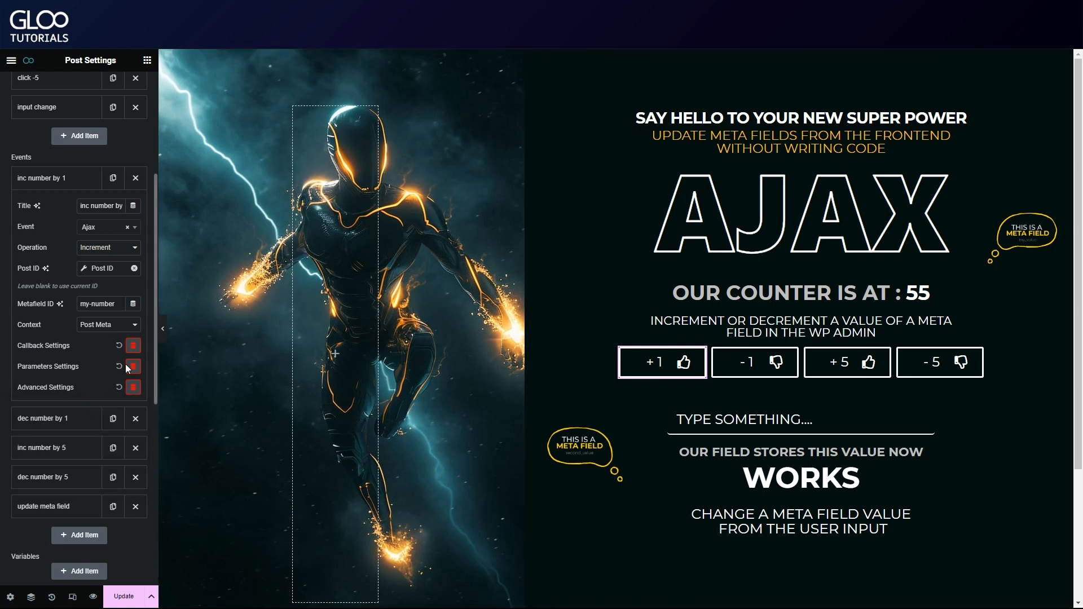
left_click(82, 179)
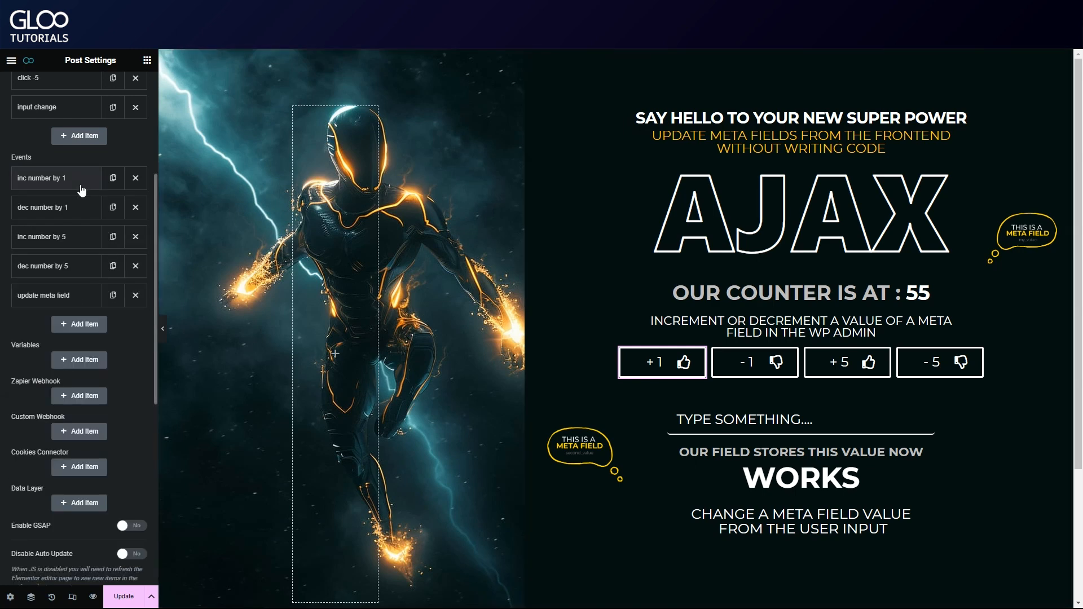
Review the operation and parameters settings of the "dec number by 1" event, and the parameters settings of "inc number by 5".
left_click(78, 209)
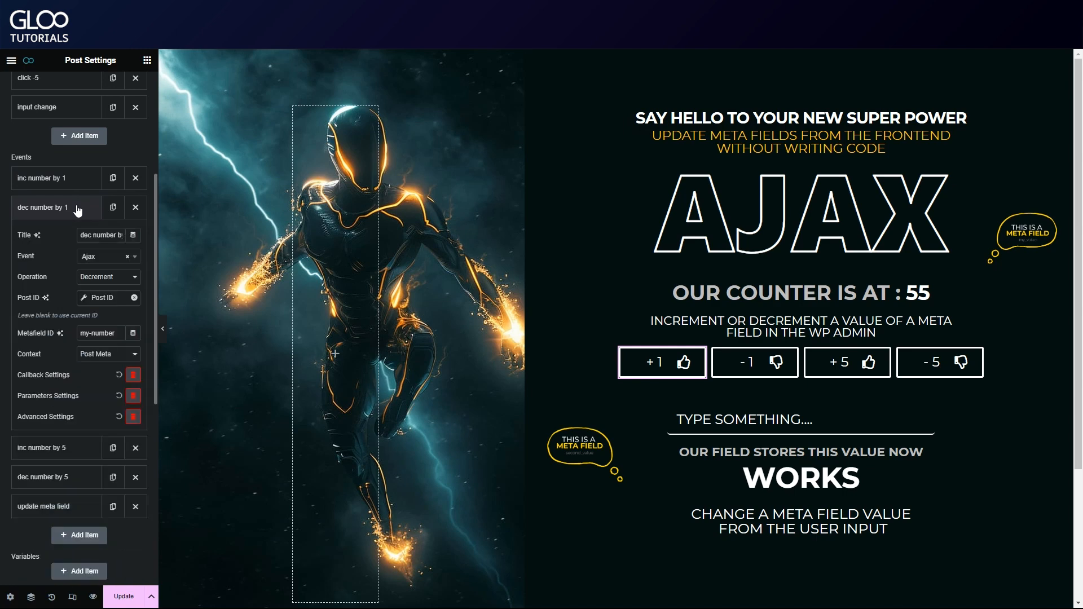
left_click(108, 277)
left_click(107, 276)
left_click(134, 396)
left_click(86, 456)
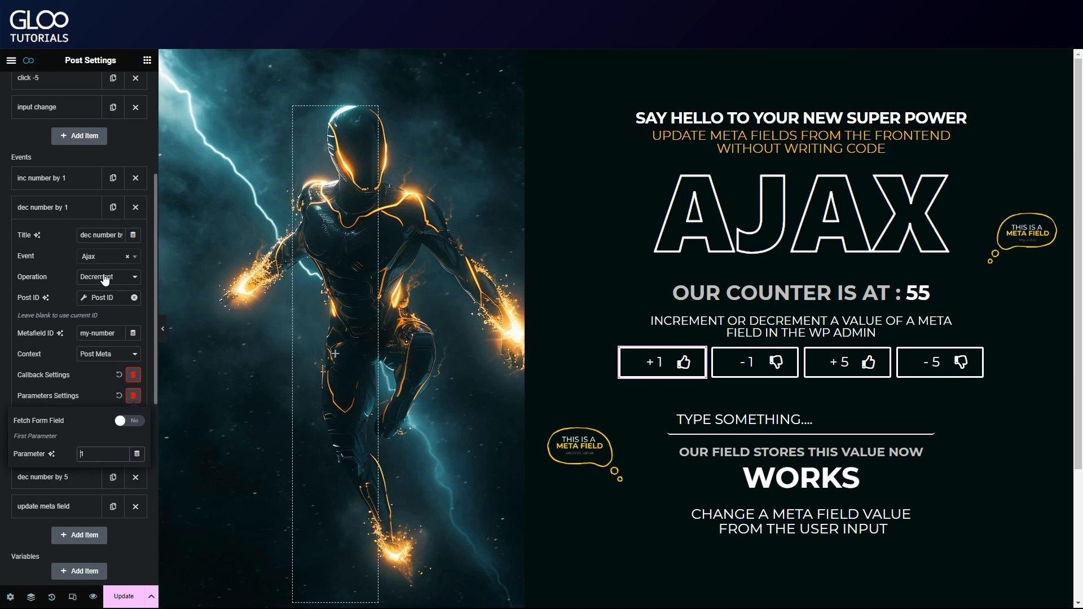
left_click(74, 210)
left_click(72, 240)
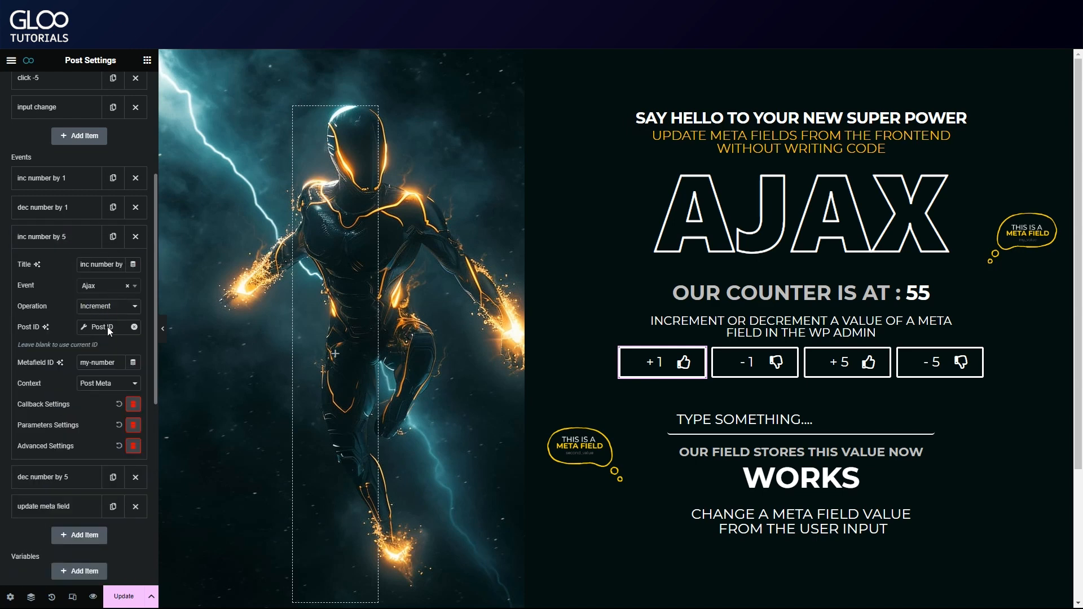
left_click(133, 426)
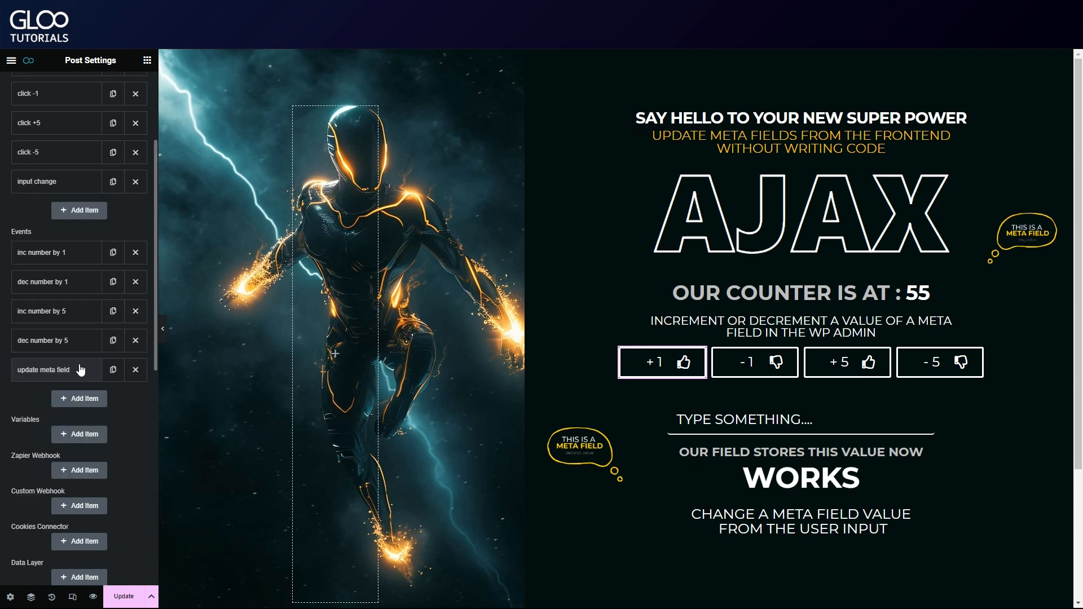
Expand the "update meta field" event, choose Update Meta Field as its operation and check its Metafield ID.
left_click(80, 369)
scroll(86, 364, "down", 2)
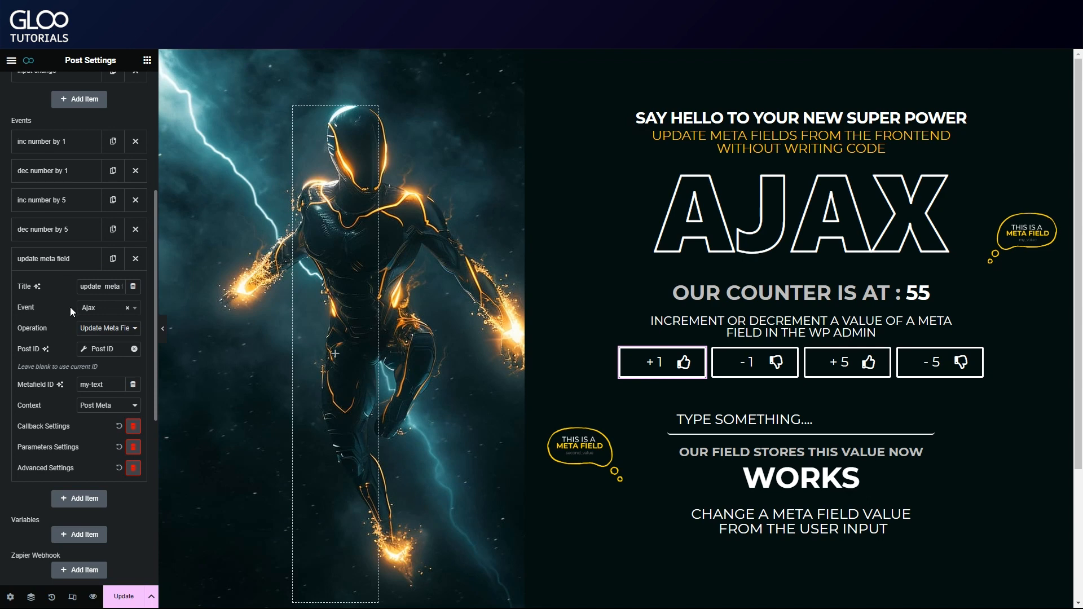
scroll(70, 307, "down", 1)
left_click(105, 293)
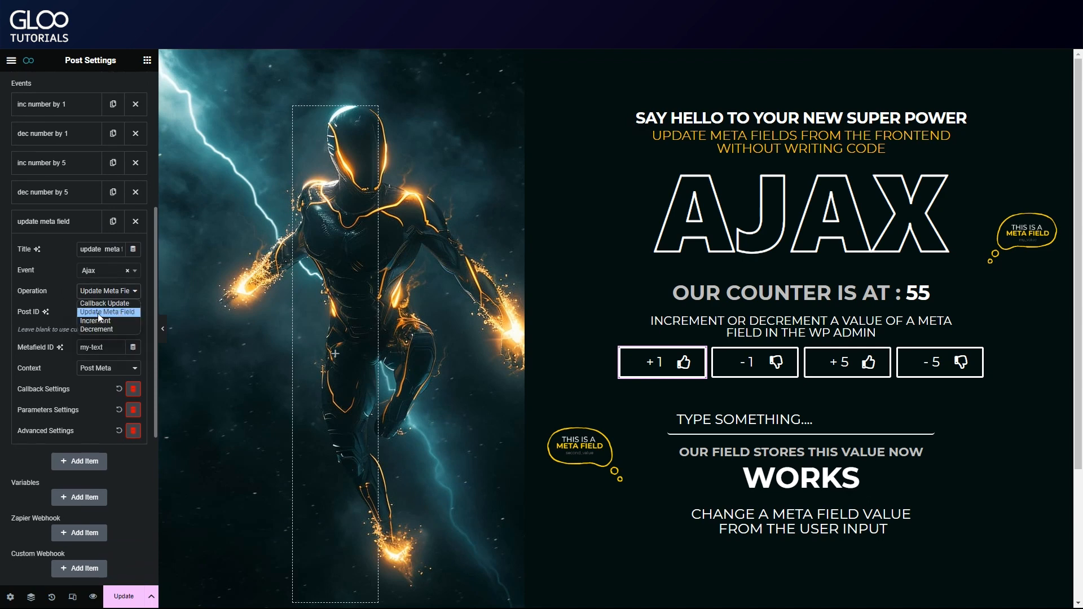
left_click(97, 313)
triple_click(111, 349)
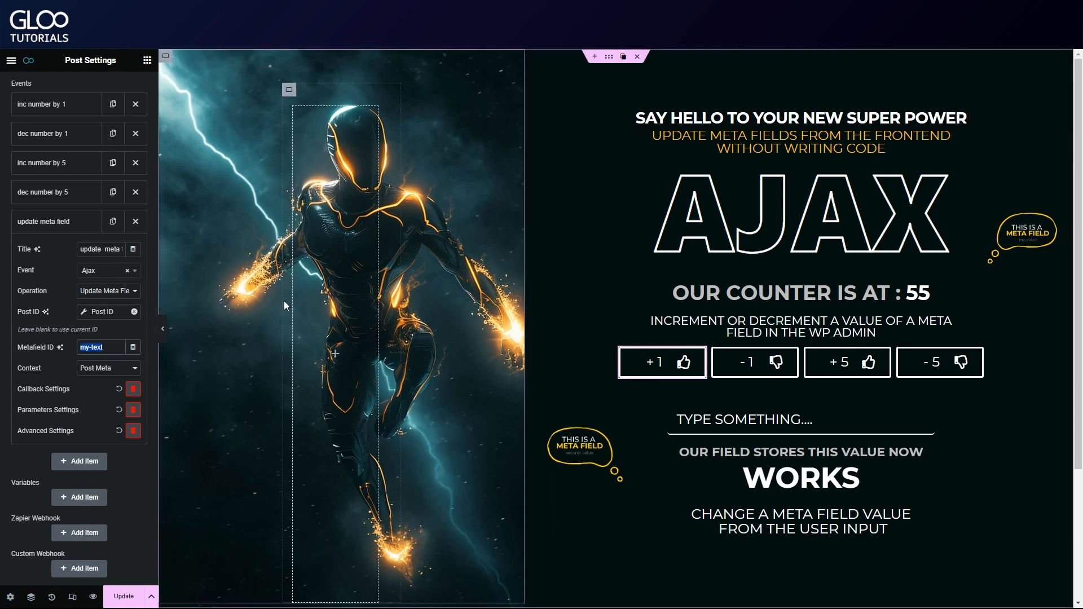
Check the callback method and element selector in the "update meta field" event's callback settings.
scroll(135, 339, "down", 2)
left_click(134, 288)
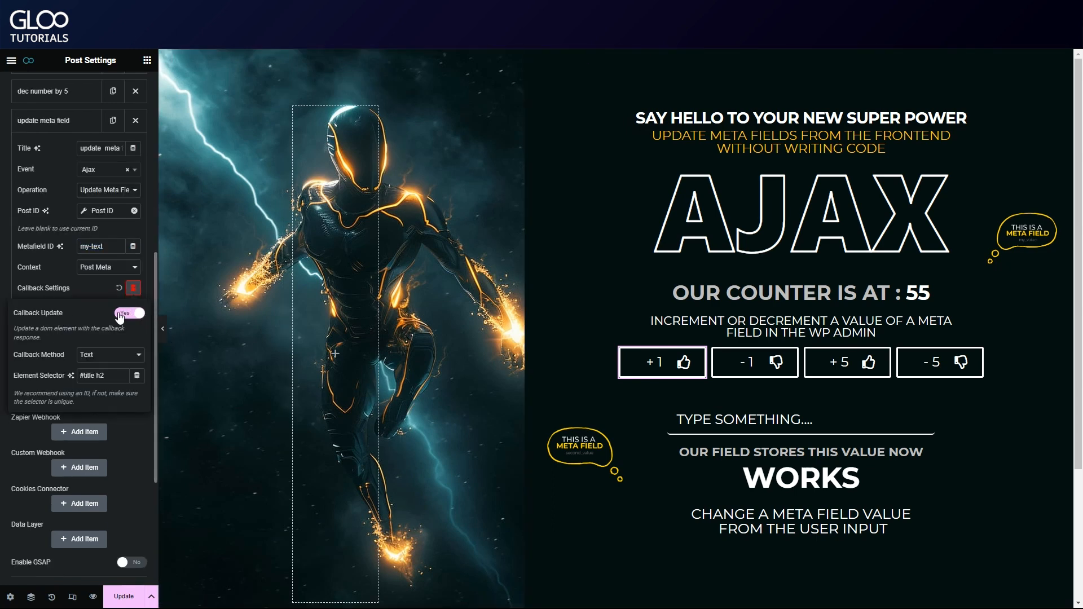
left_click(105, 364)
left_click(108, 356)
left_click(107, 367)
left_click(105, 356)
left_click(101, 373)
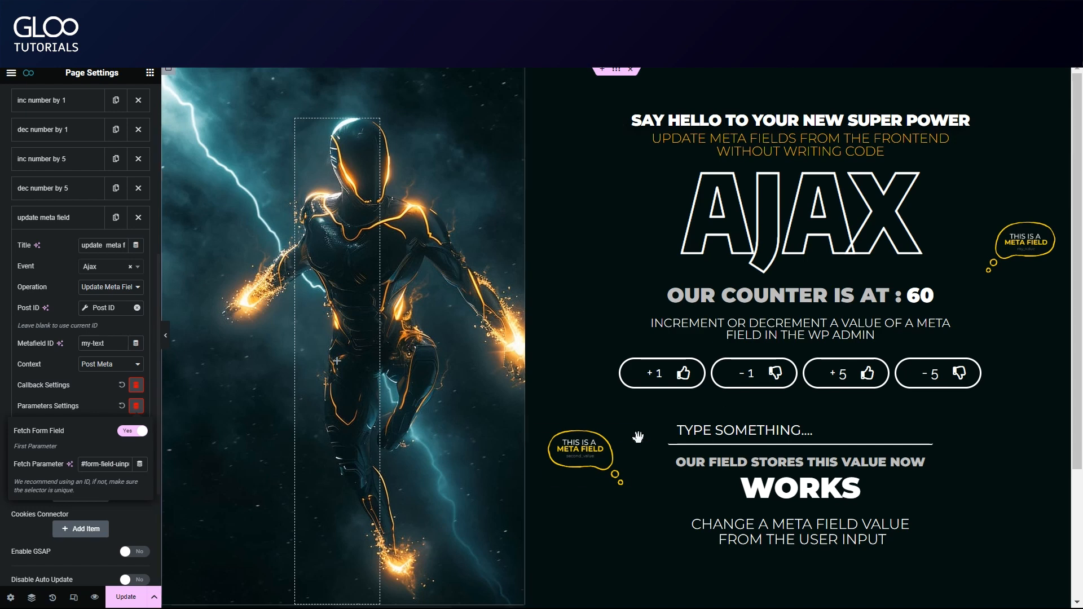
Select the form on the page and open the advanced settings of its "TYPE SOMETHING" field.
left_click(683, 438)
left_click(66, 207)
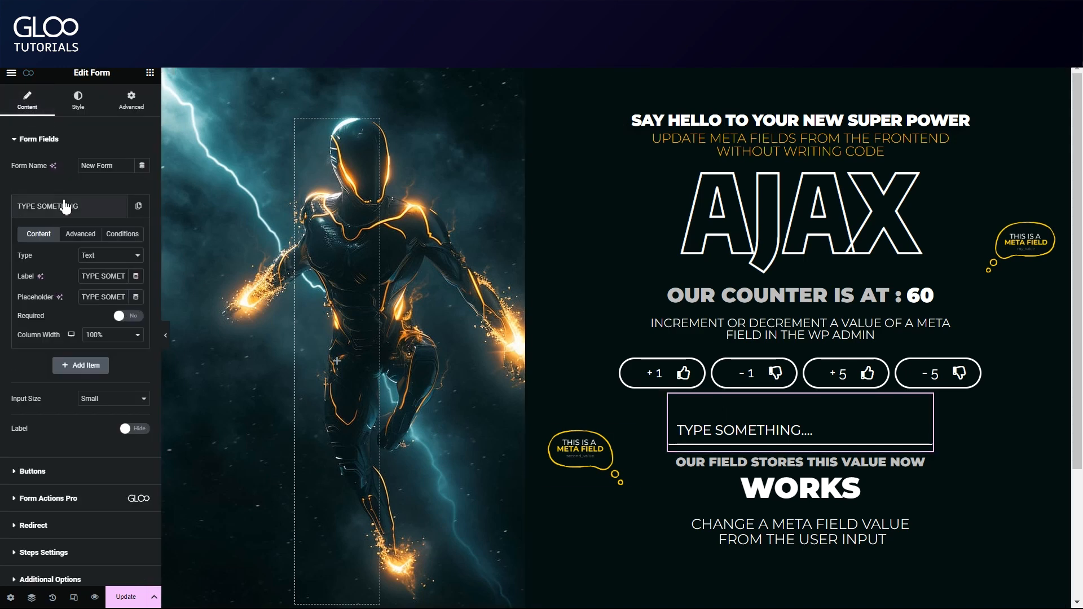
left_click(85, 234)
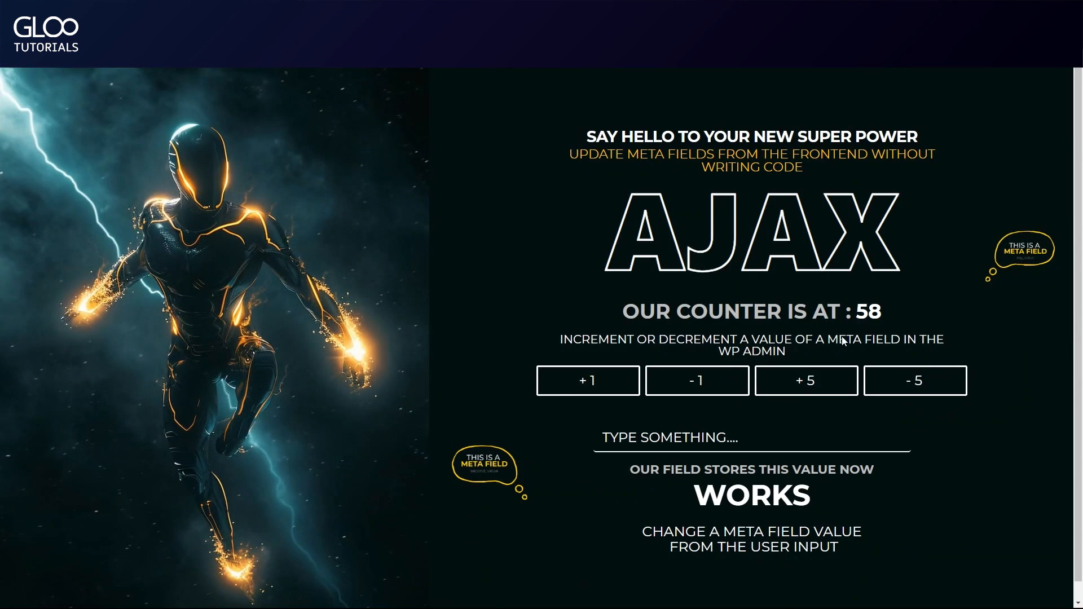
Test the counter on the frontend page by decreasing it by 1, increasing it by 5 and decreasing it by 5.
left_click(714, 378)
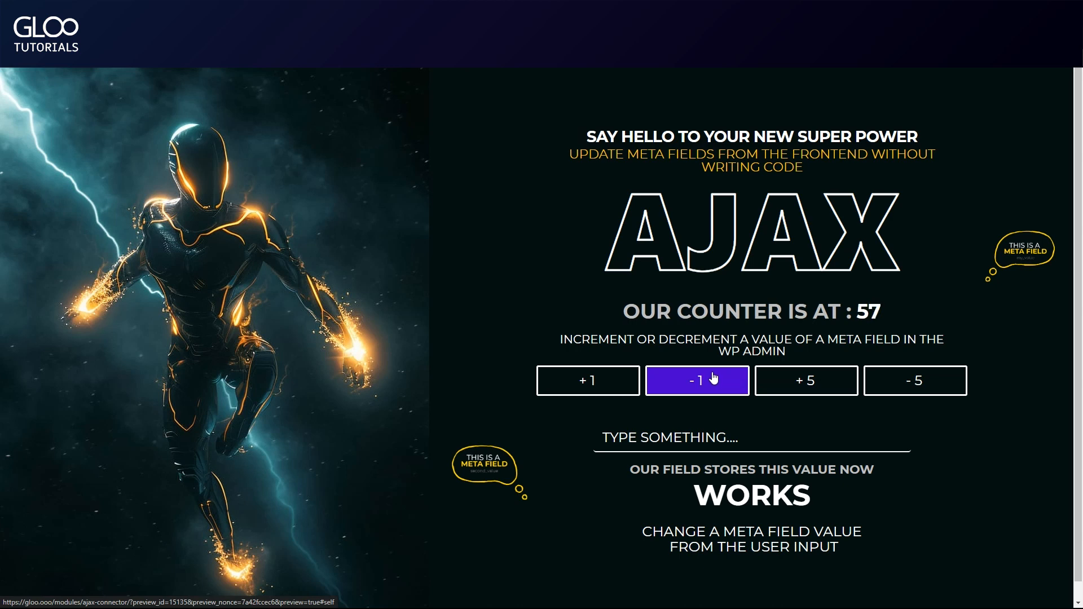
left_click(809, 384)
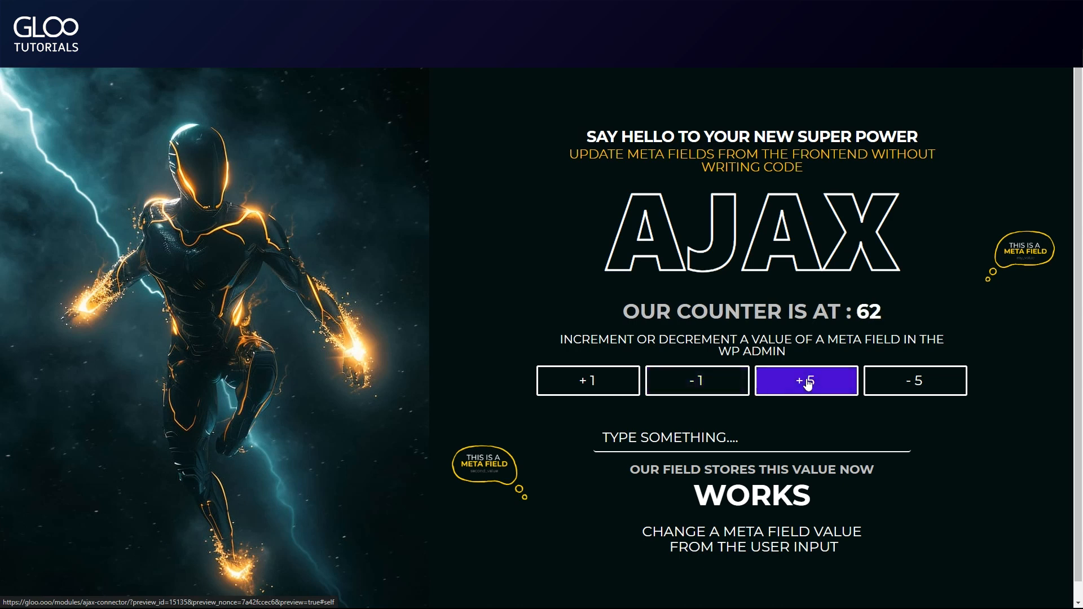
left_click(890, 382)
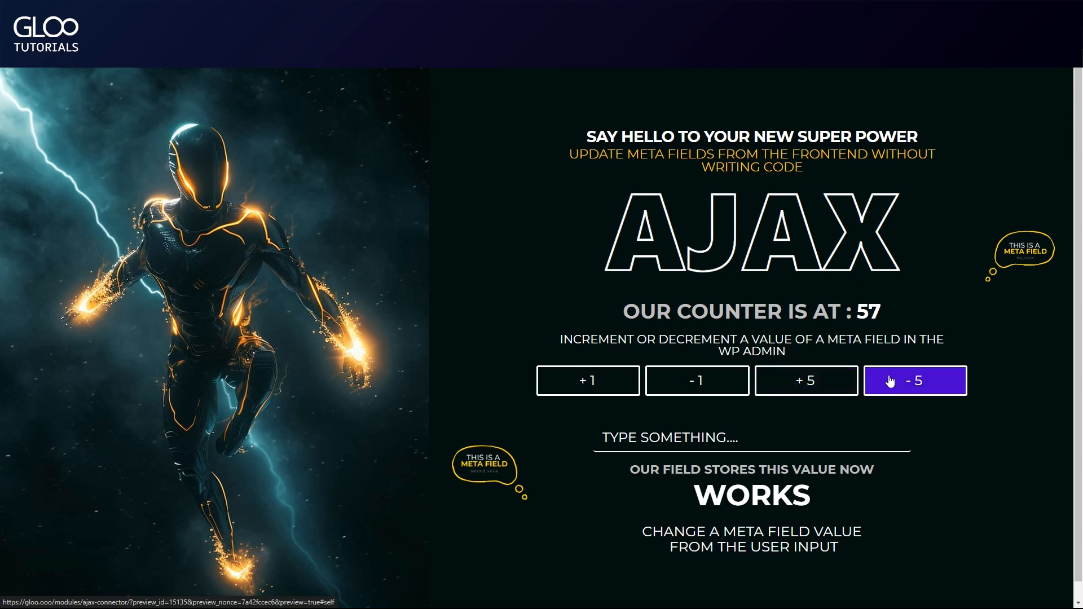
Enter "AJAX IS AWESOME" in the frontend page's text input.
scroll(890, 382, "down", 1)
left_click(757, 418)
type("AJAX IS")
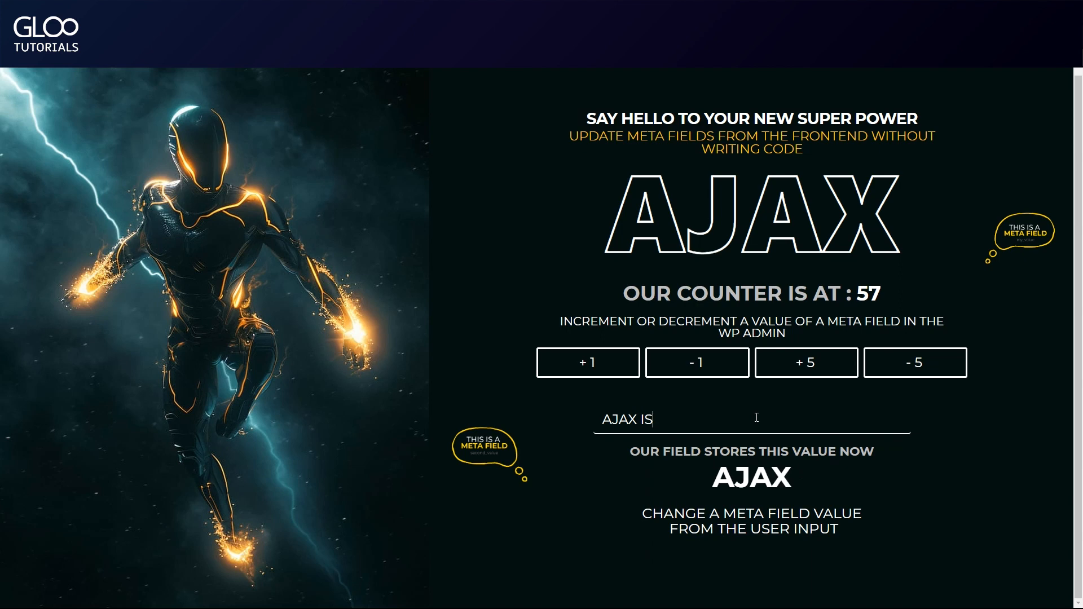
type(" AWESOME")
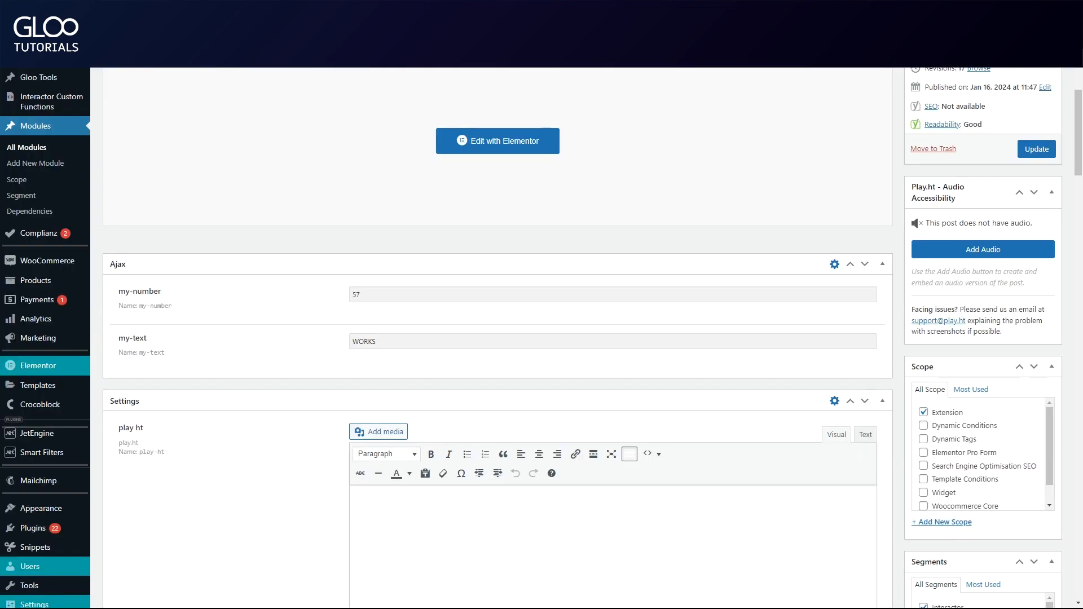
Reload the post's admin edit page and check the stored my-number and my-text meta values.
key("F5")
double_click(387, 294)
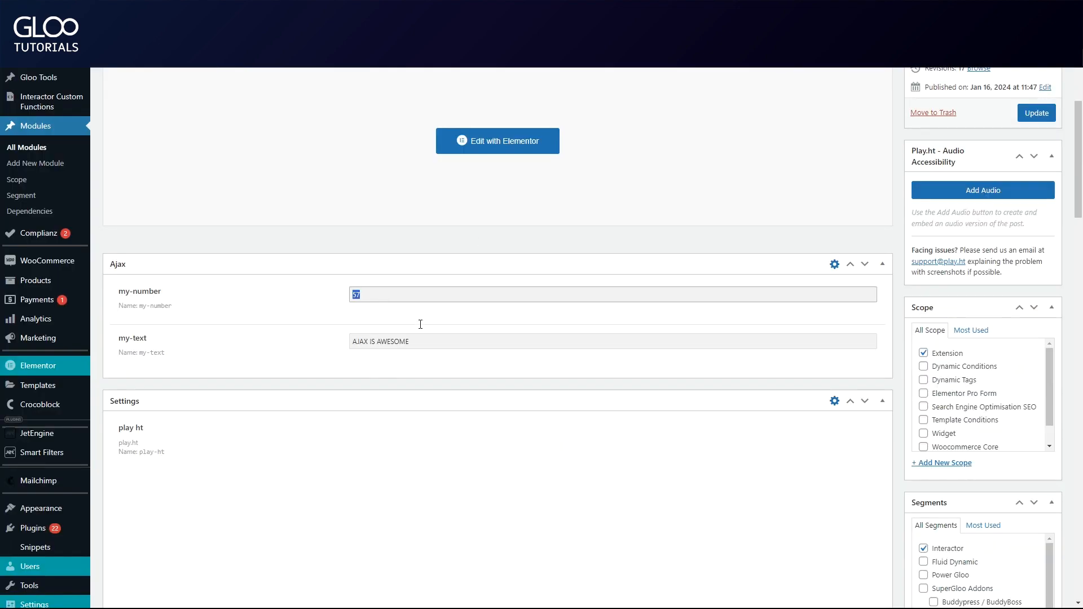
triple_click(422, 338)
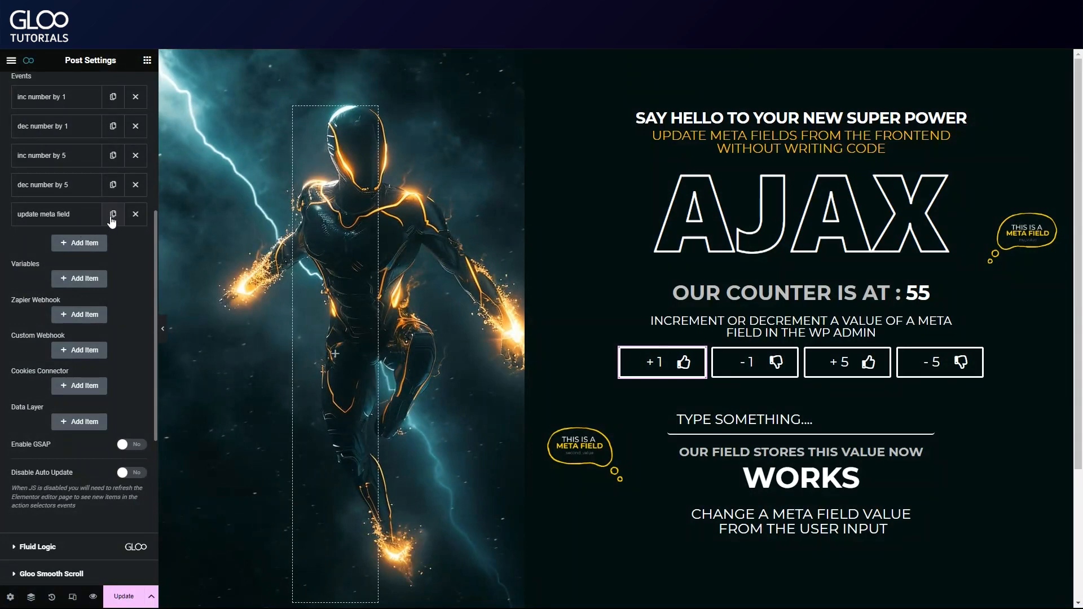
Duplicate the "update meta field" event, title the copy "fetch field" and set its operation to Callback Update.
left_click(112, 214)
left_click(105, 246)
triple_click(117, 270)
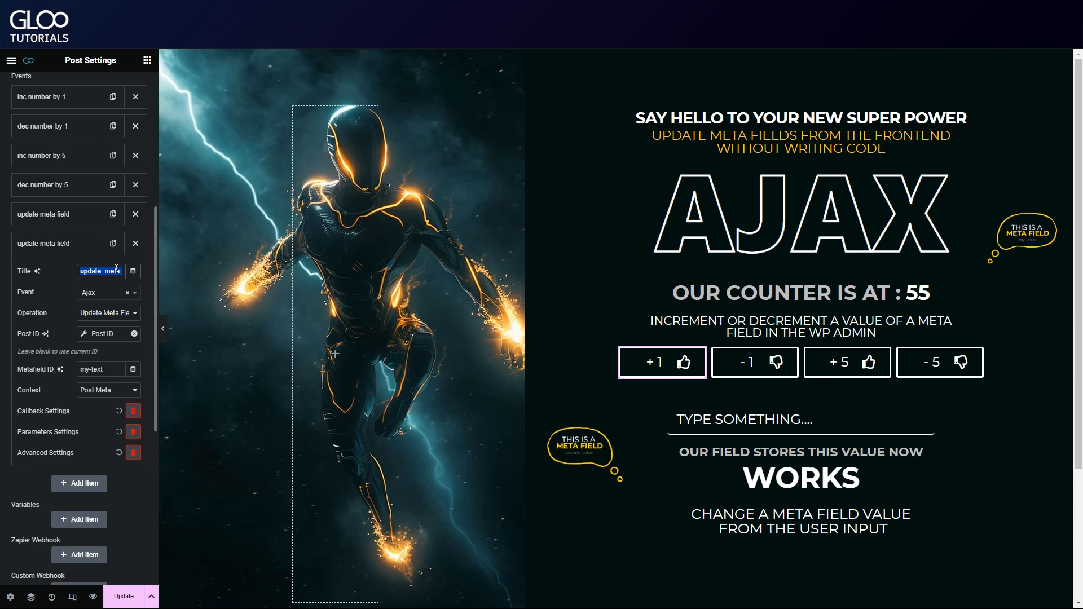
type("fetch field")
left_click(129, 313)
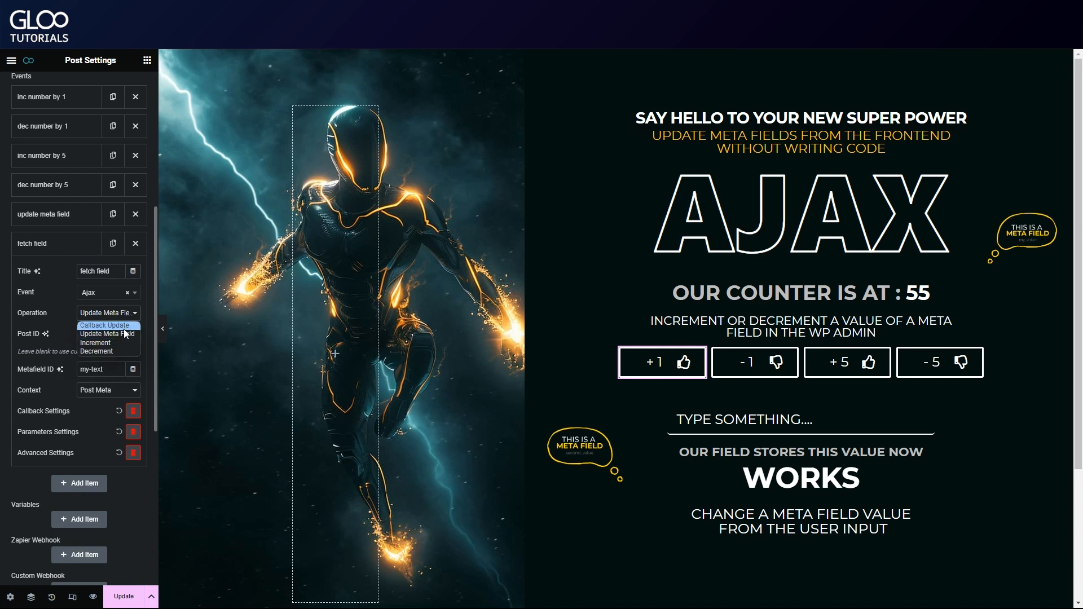
left_click(124, 333)
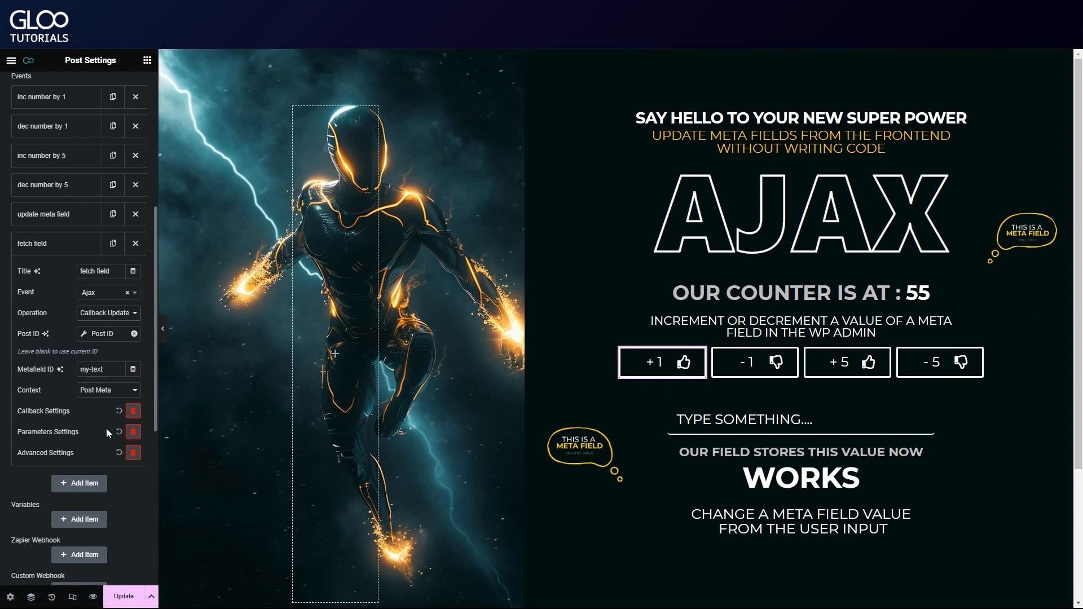
Set Interactor condition Item #1 to User logged in and assign the "input change" trigger to it.
scroll(101, 339, "up", 3)
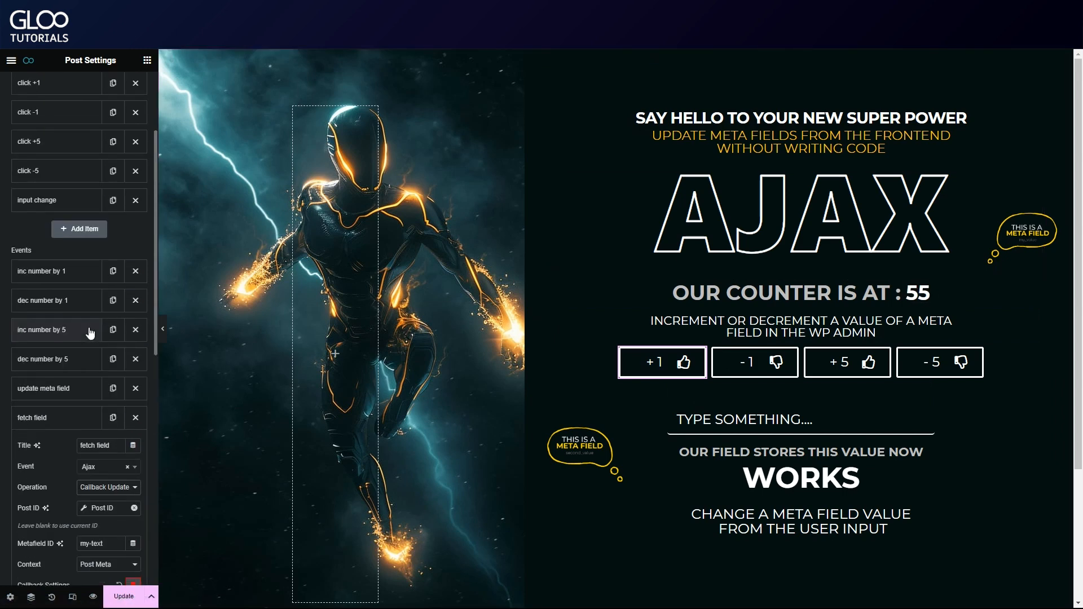
scroll(79, 375, "down", 3)
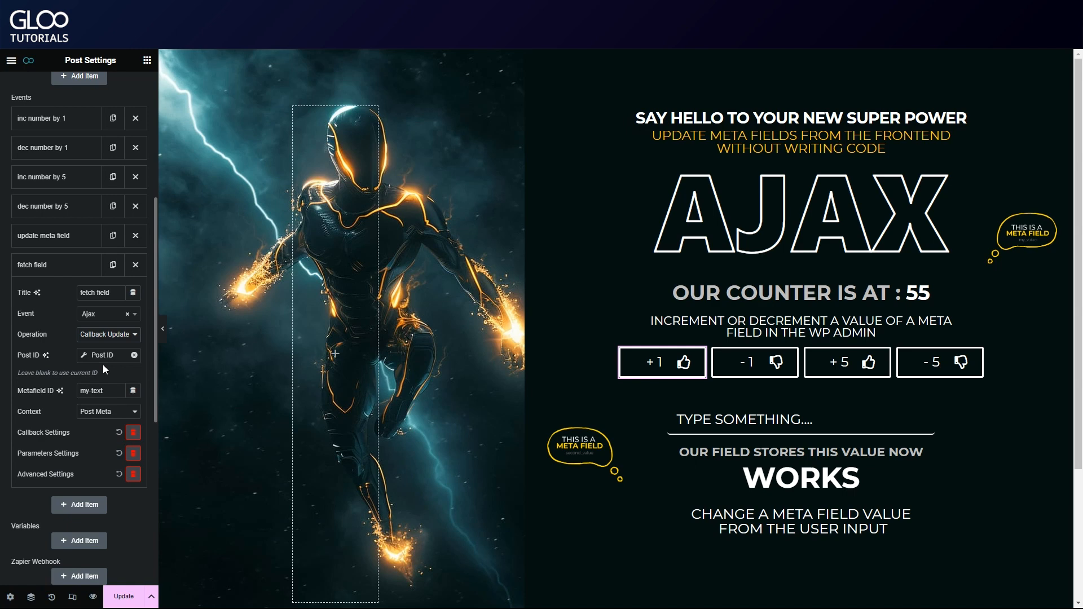
scroll(103, 364, "up", 5)
left_click(84, 176)
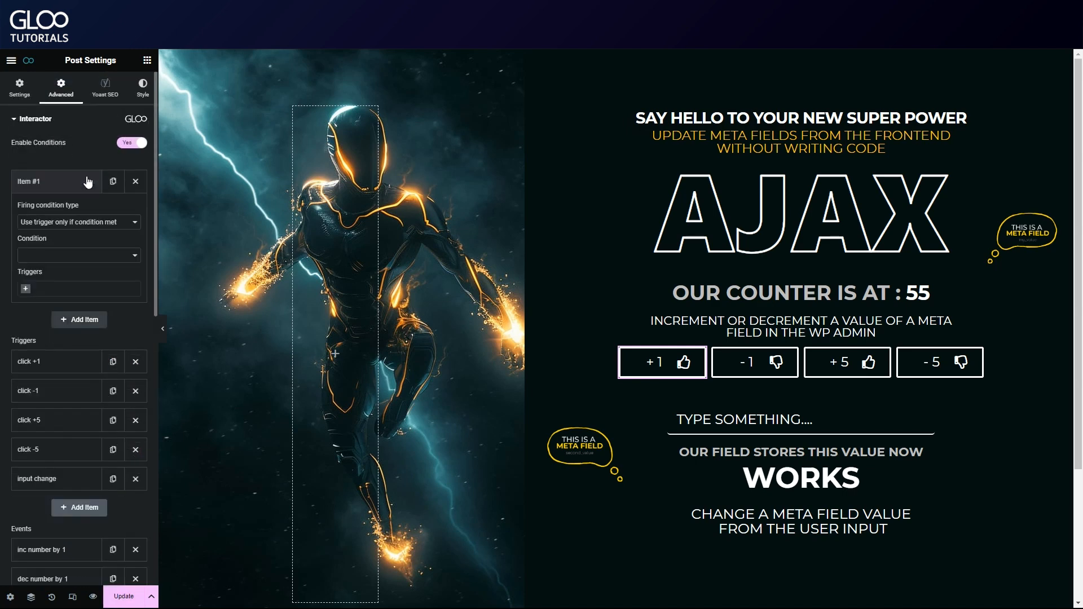
left_click(76, 256)
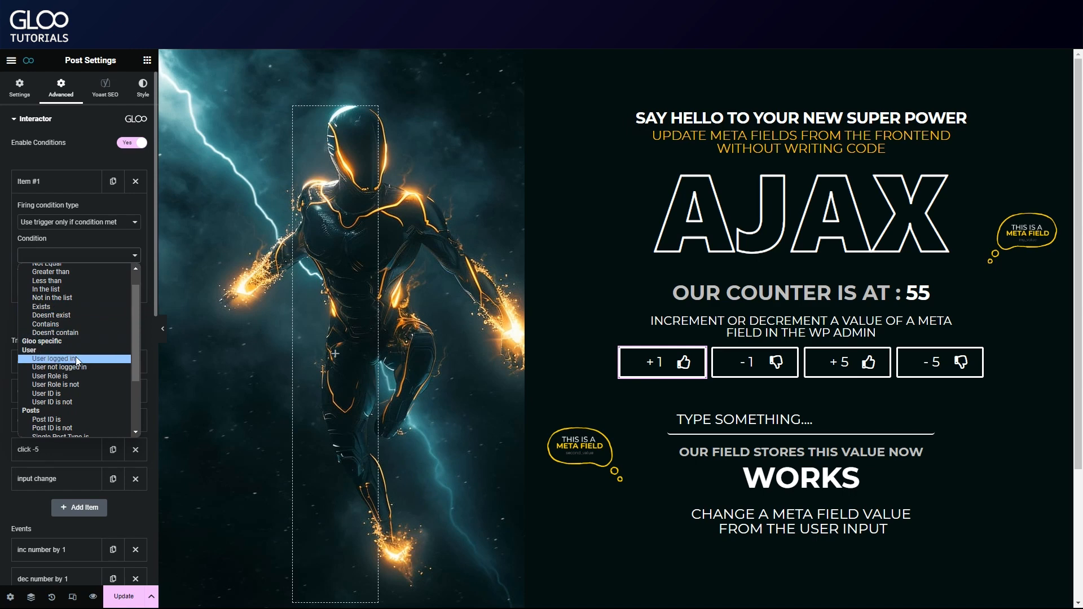
left_click(75, 360)
left_click(80, 288)
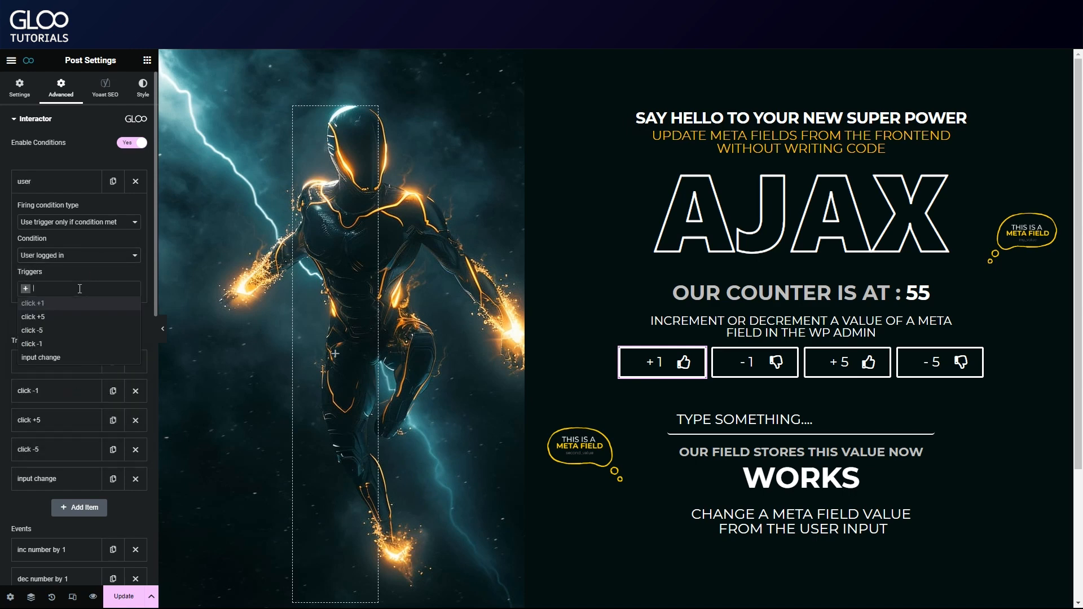
left_click(56, 358)
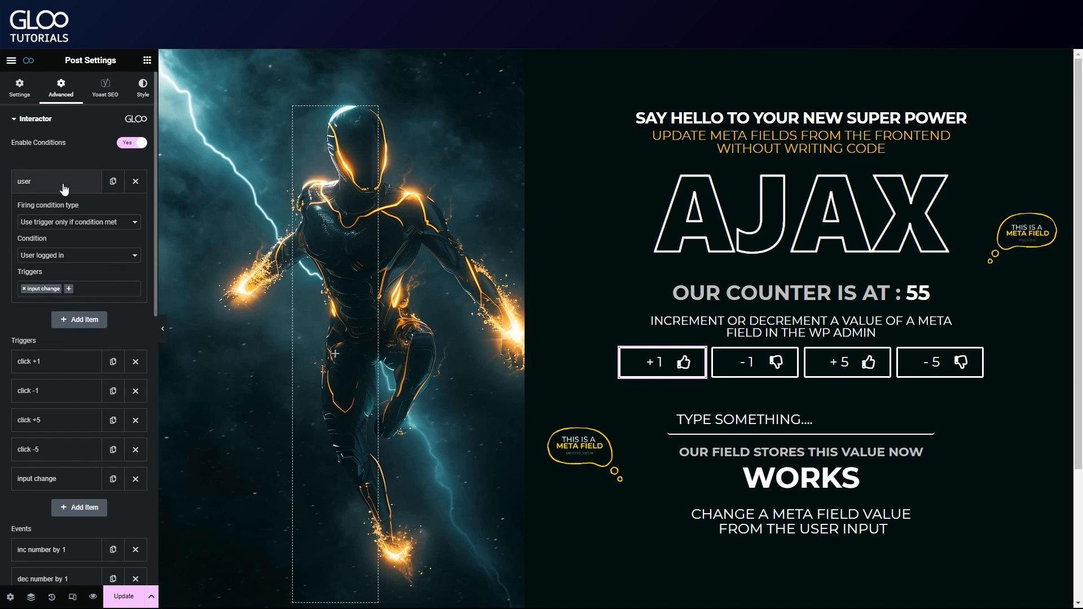
Change the condition to User Role is and choose Administrator as the user role.
left_click(86, 262)
left_click(97, 398)
left_click(71, 288)
left_click(68, 309)
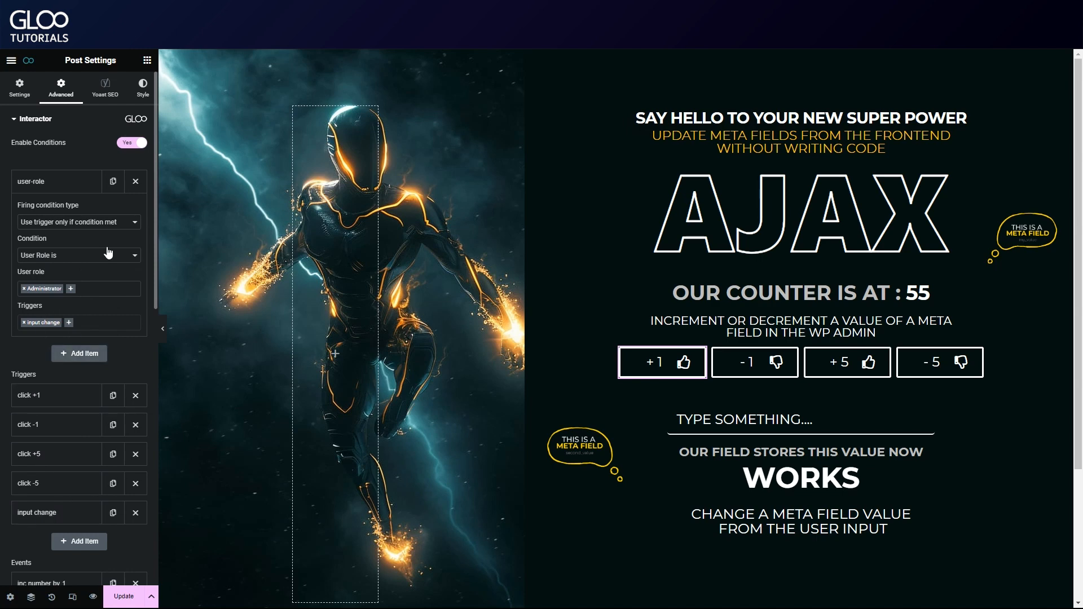
Add the click +1, click +5, click -5 and click -1 triggers to the user role condition.
left_click(107, 321)
left_click(76, 351)
left_click(97, 326)
left_click(94, 361)
left_click(129, 324)
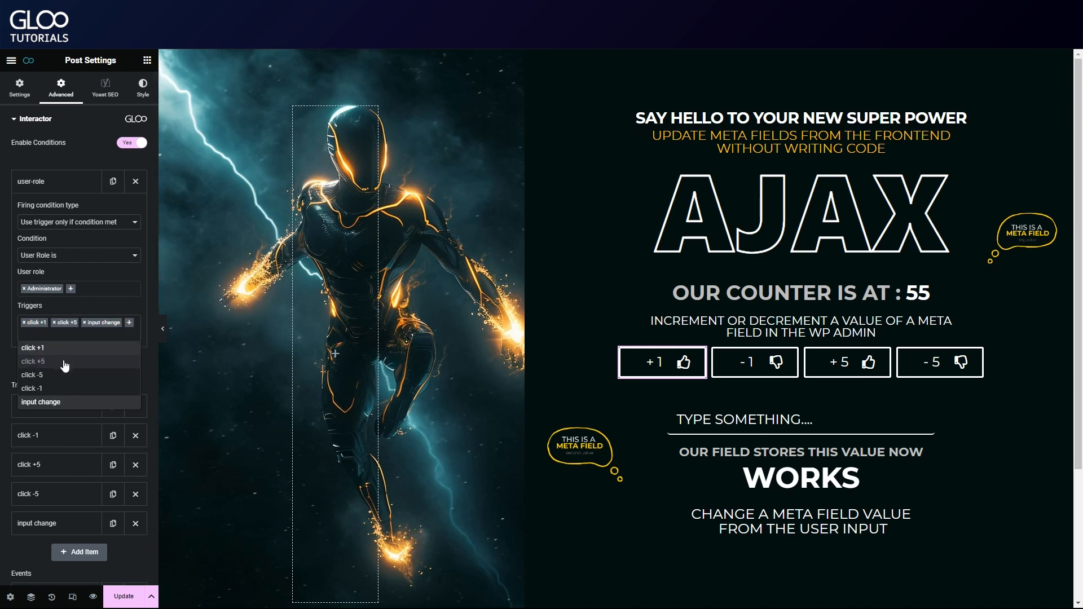
left_click(50, 376)
left_click(71, 391)
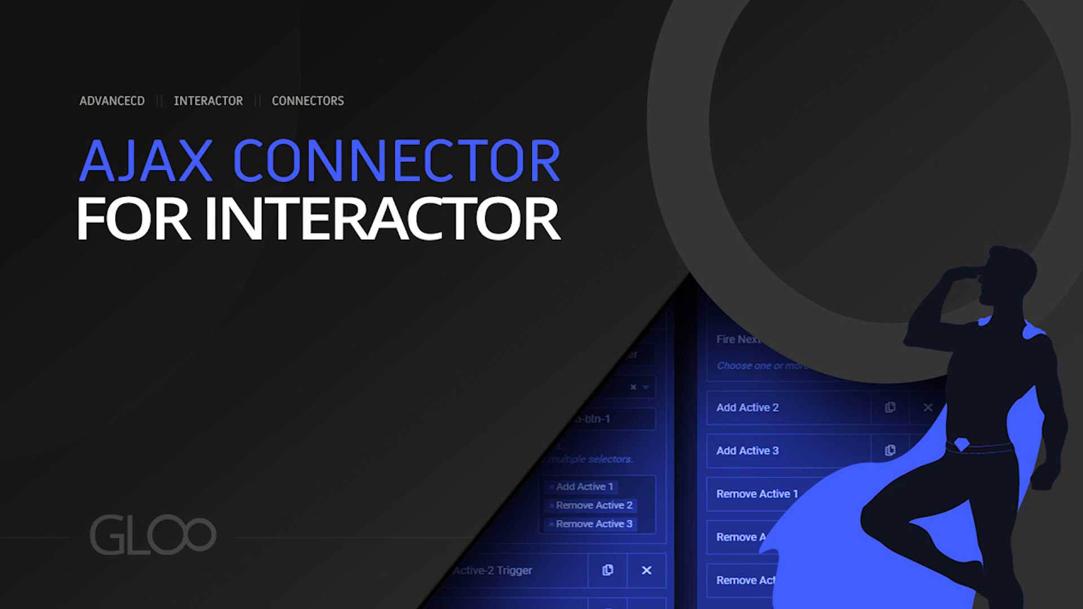